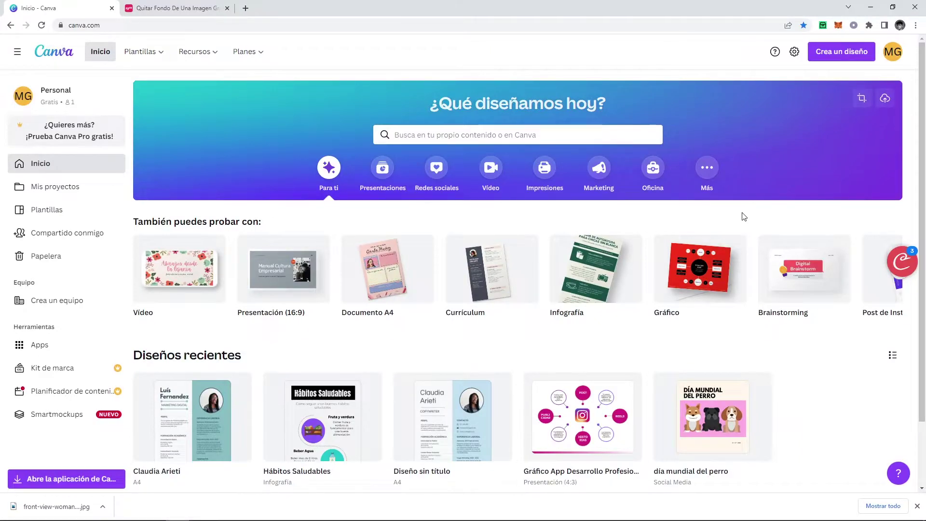
Create a new blank Instagram post design (Post de Instagram).
click(466, 137)
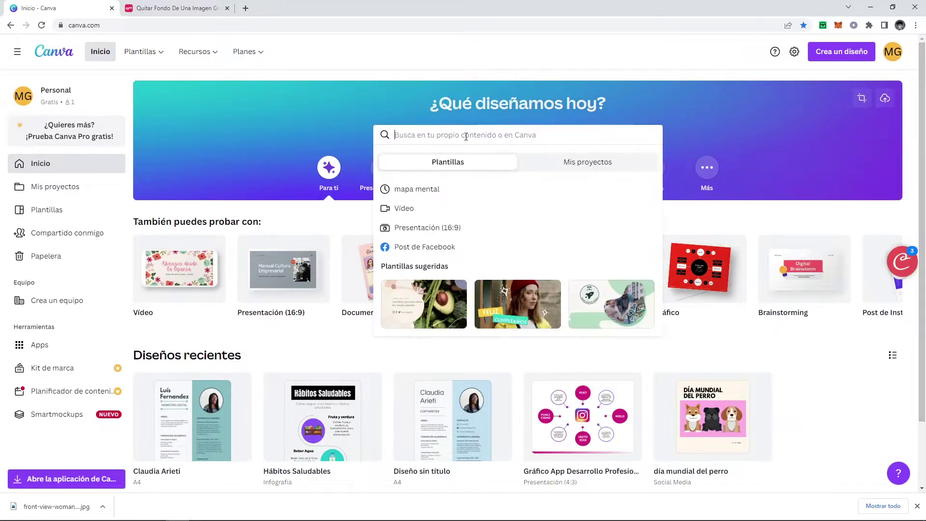
text(p)
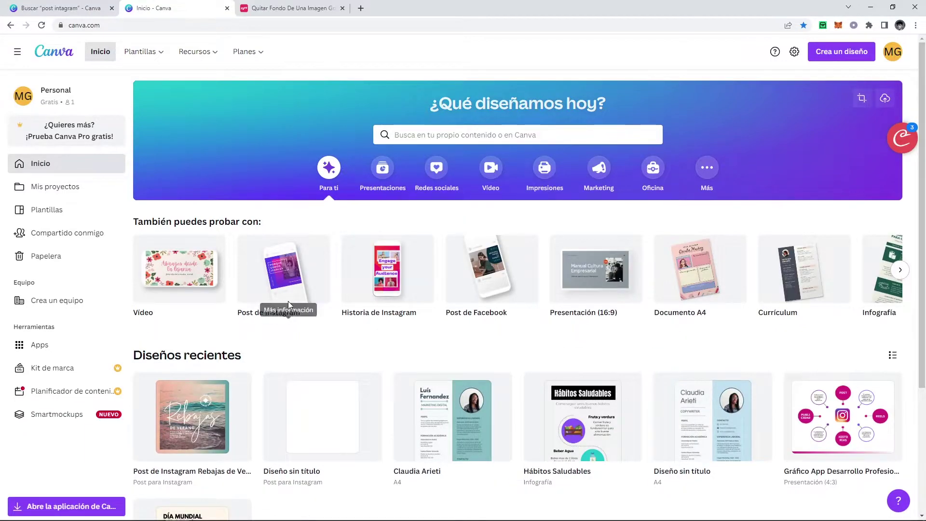
click(288, 292)
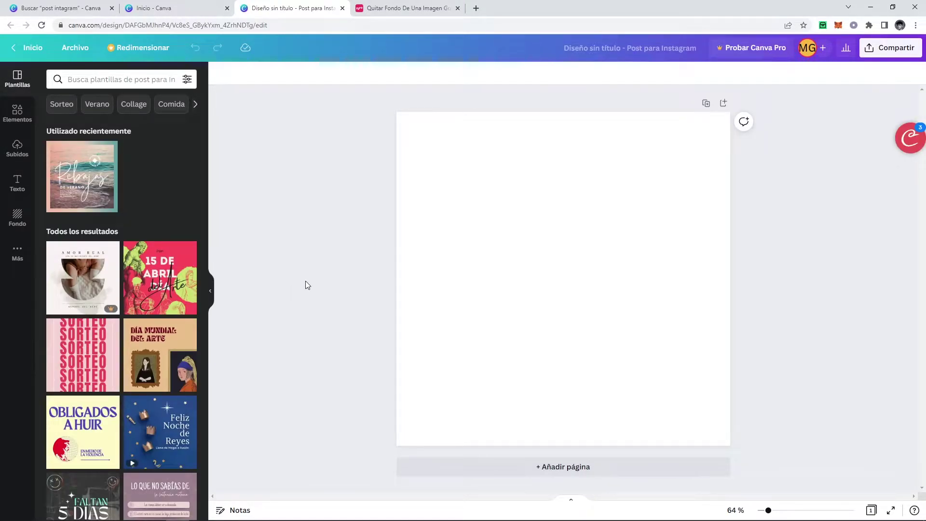
Set the uploaded dark textured image as the full-page background of the post.
click(30, 121)
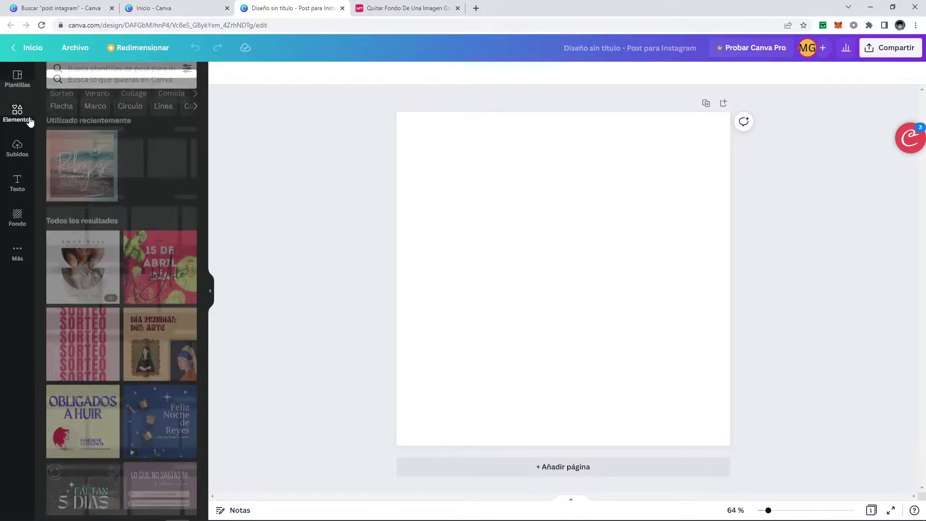
click(21, 151)
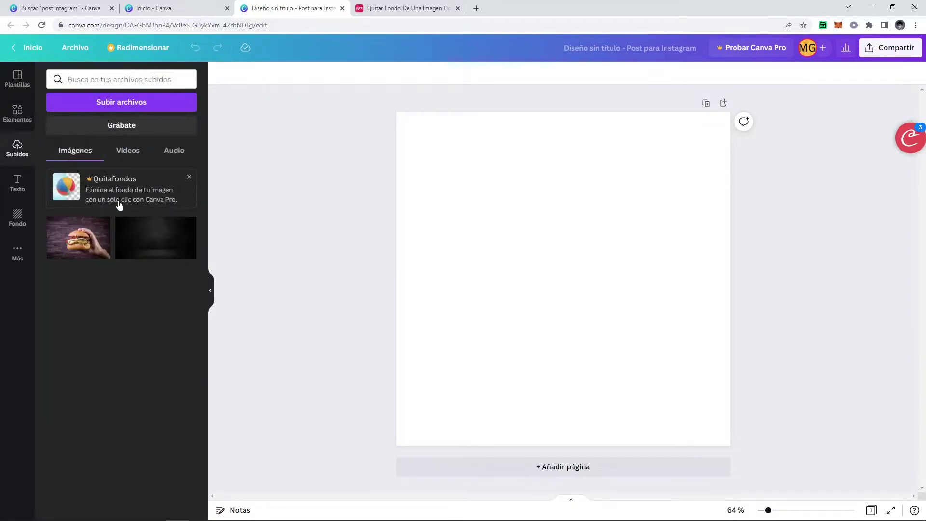
drag(193, 222, 547, 292)
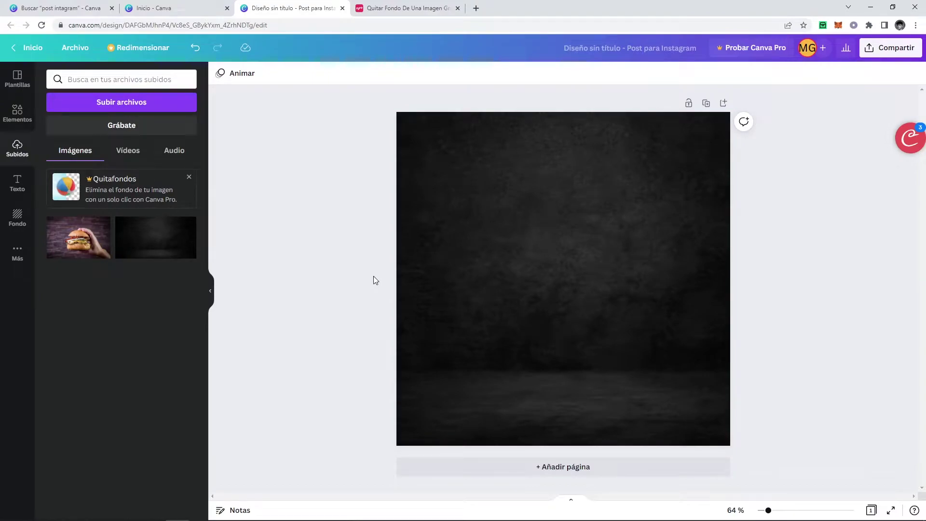
Switch to Zyro's image background remover and upload the burger photo front-view-woman-eating-meat-burger.
click(386, 10)
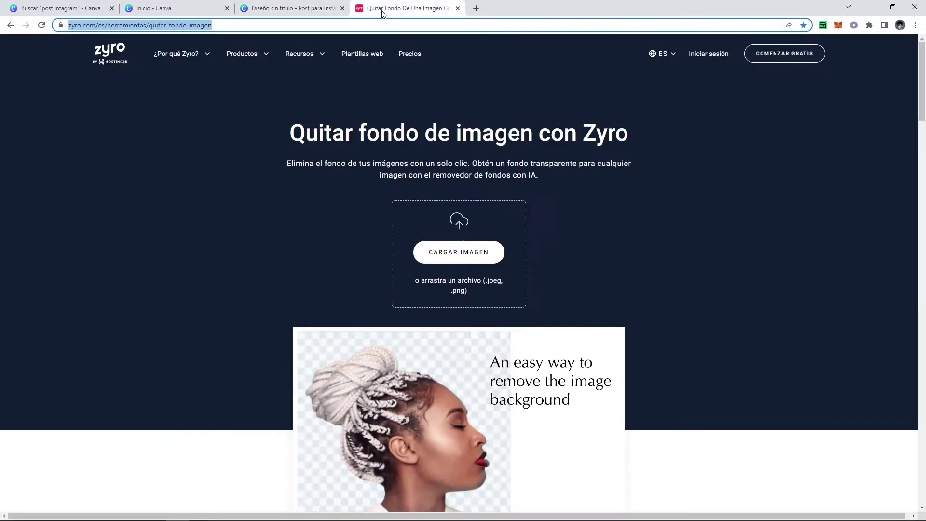
click(262, 165)
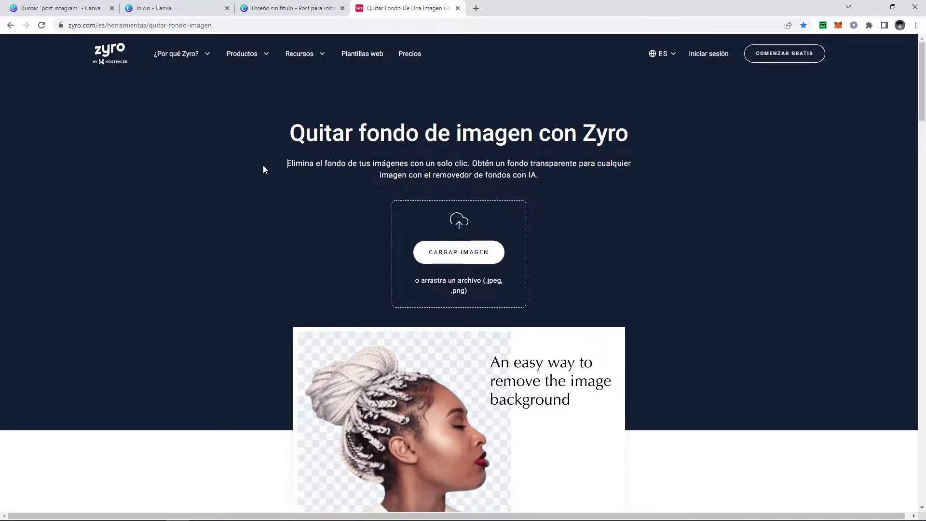
click(459, 252)
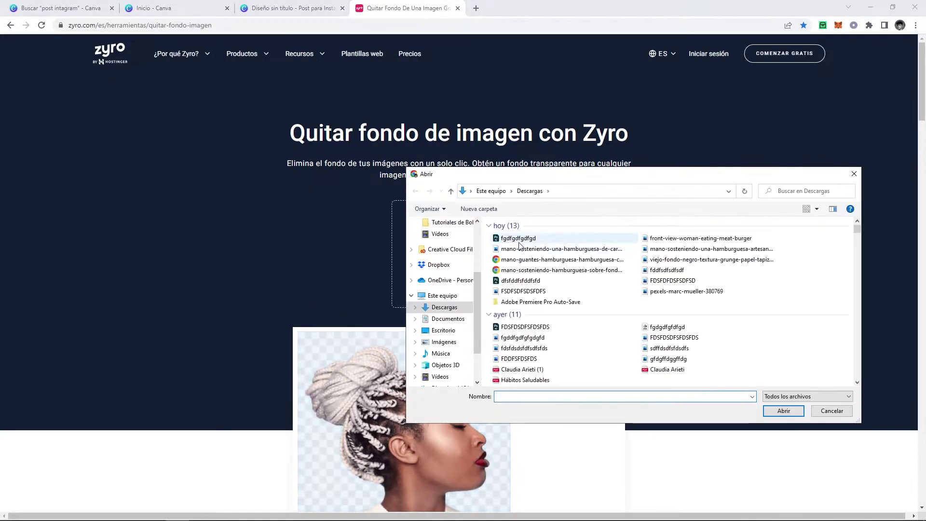
double_click(652, 238)
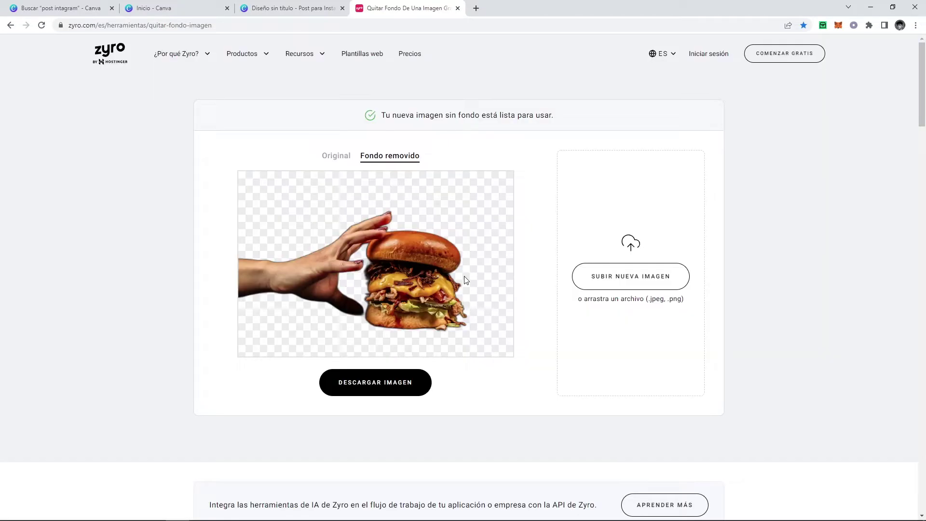
Download the background-free hand-and-burger image and open zyro-image.png to check the cutout.
click(356, 385)
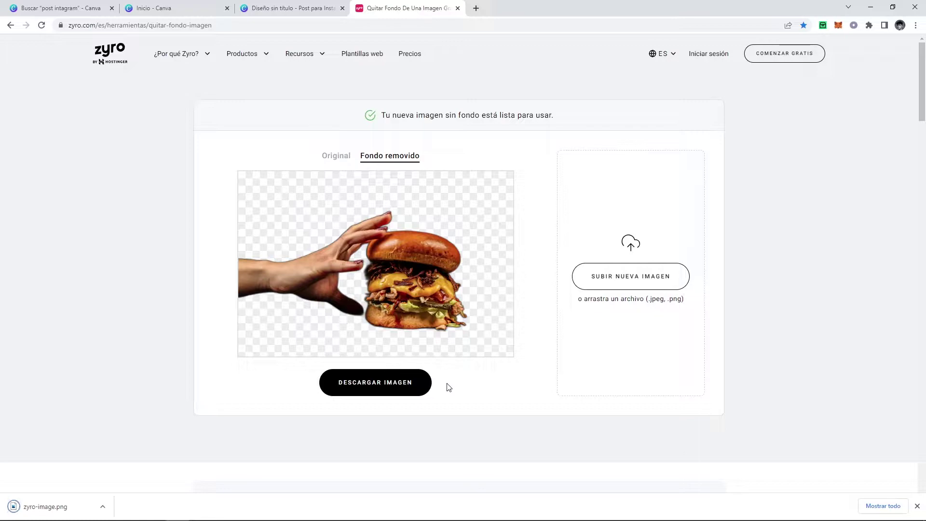
click(63, 508)
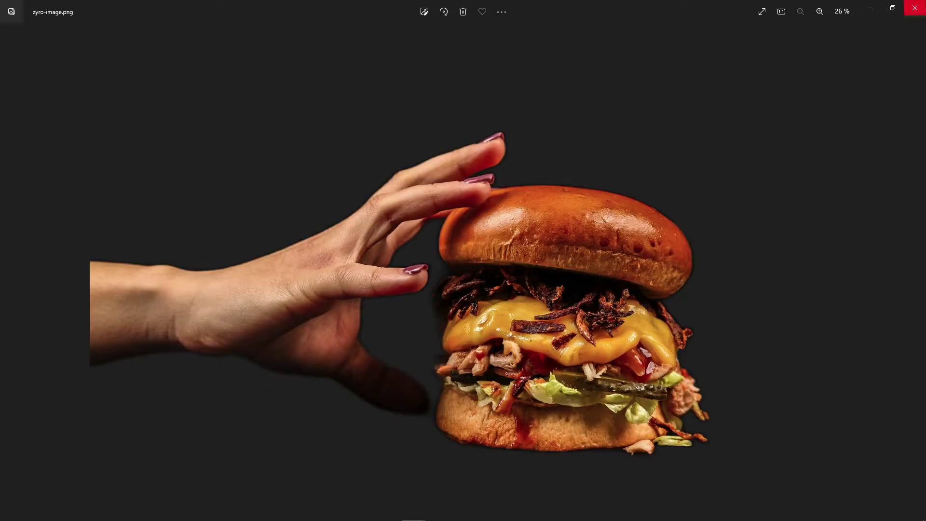
click(915, 8)
Switch back to the Canva post, upload the background-free burger image and place it on the lower half of the page.
click(289, 8)
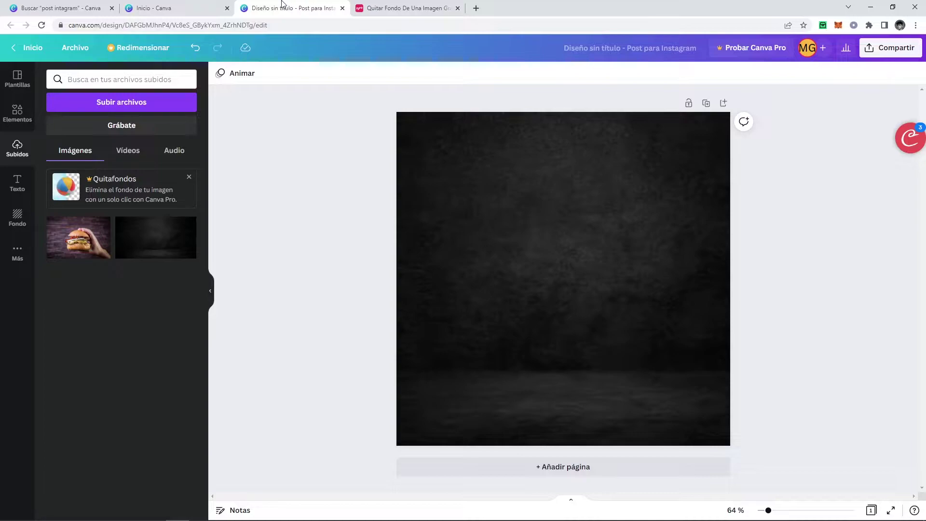
click(97, 107)
double_click(539, 233)
drag(77, 238, 616, 307)
Search the elements for "FONDO NEGRO", add the plain black image and shrink it to a small square above the burger.
click(17, 114)
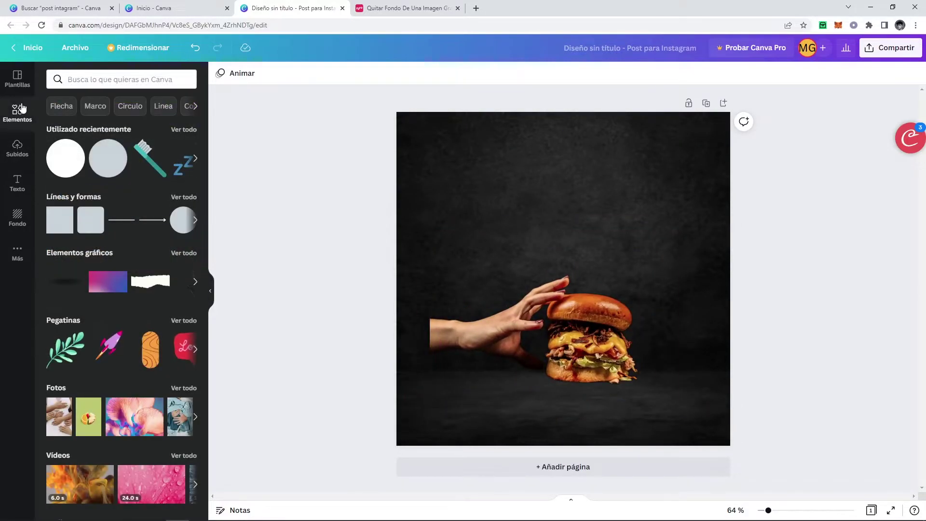
click(79, 80)
text(FONDO NEGRO)
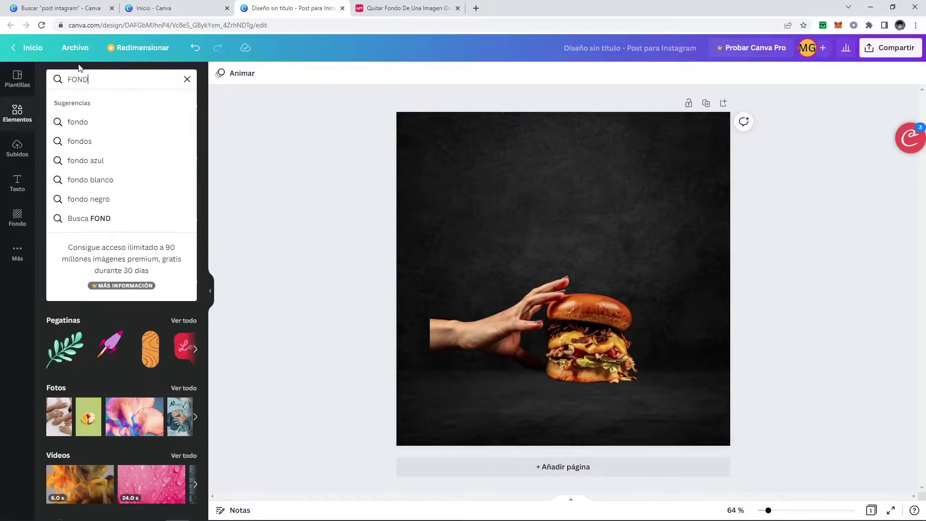
key(Return)
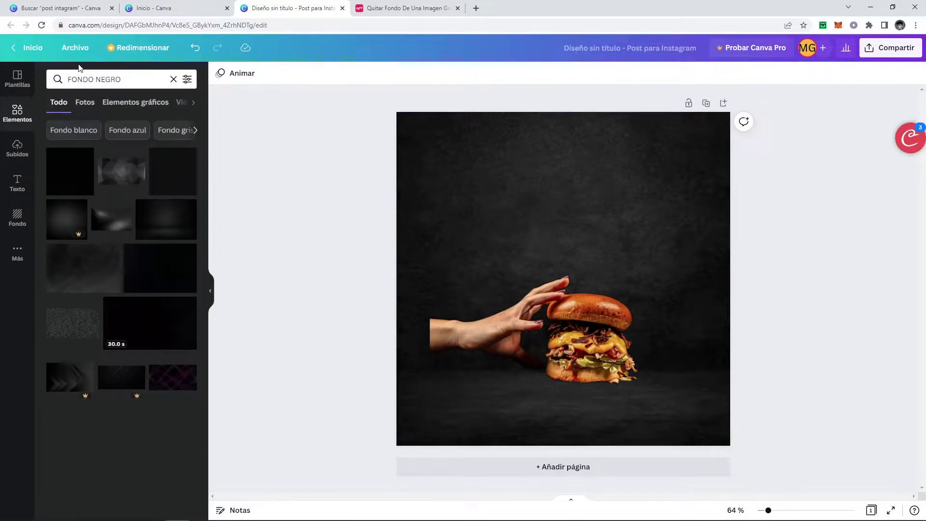
drag(70, 171, 518, 210)
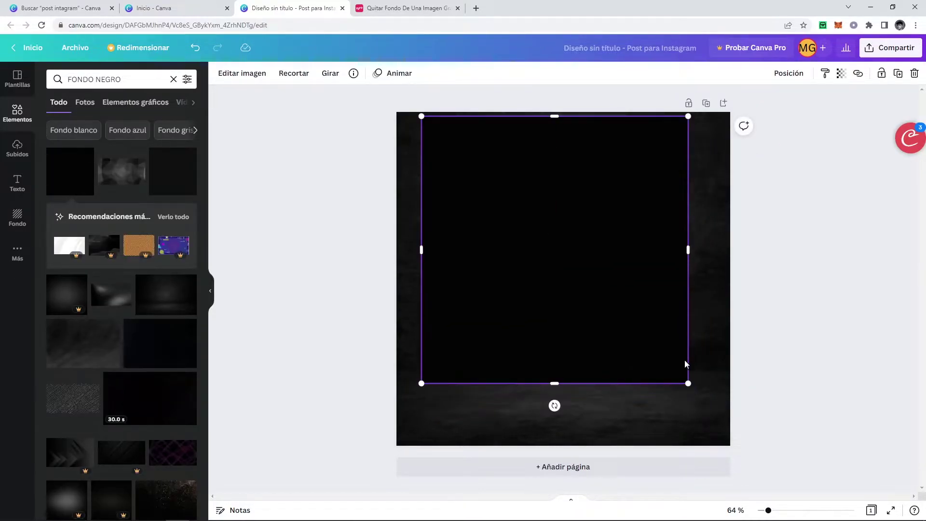
drag(688, 383, 543, 226)
Turn the black square into a phone by applying the Smartmockups design Phone 20.
click(227, 68)
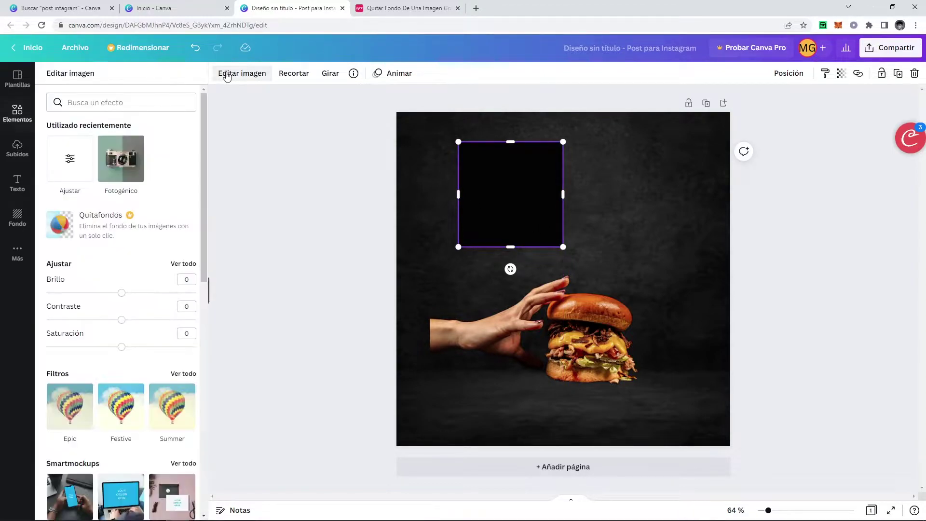
scroll(135, 188, down, 6)
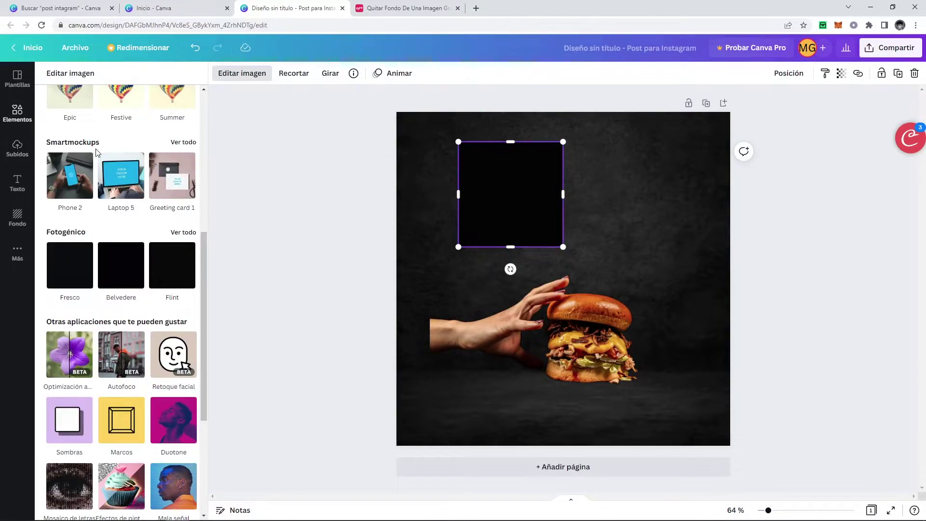
click(183, 142)
scroll(160, 282, down, 5)
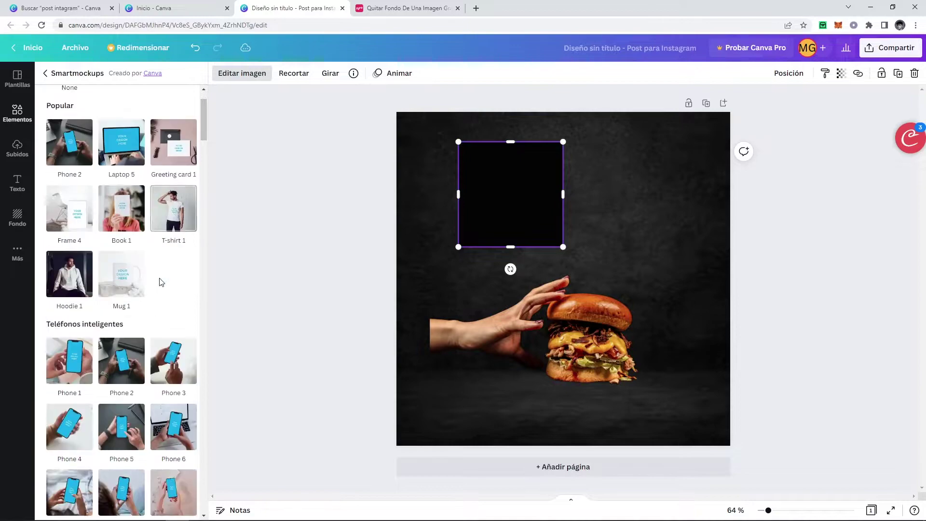
scroll(161, 282, down, 5)
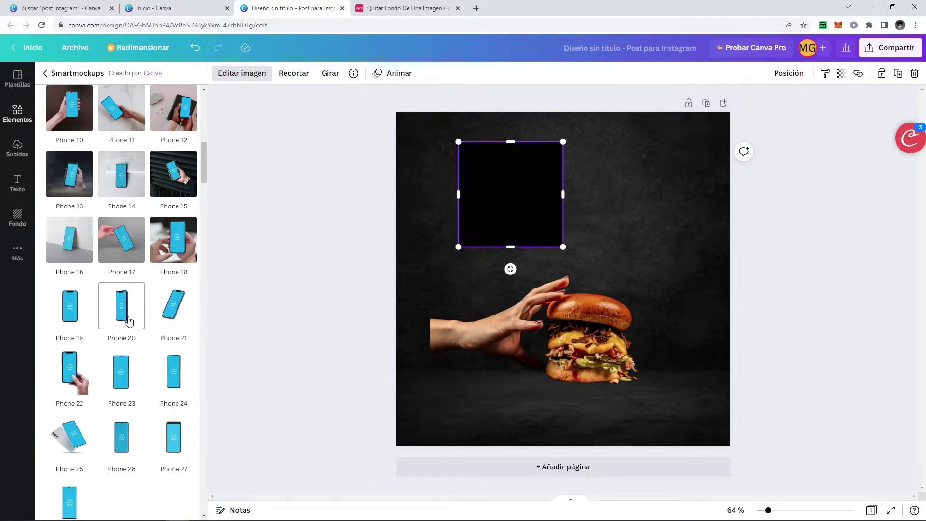
click(129, 321)
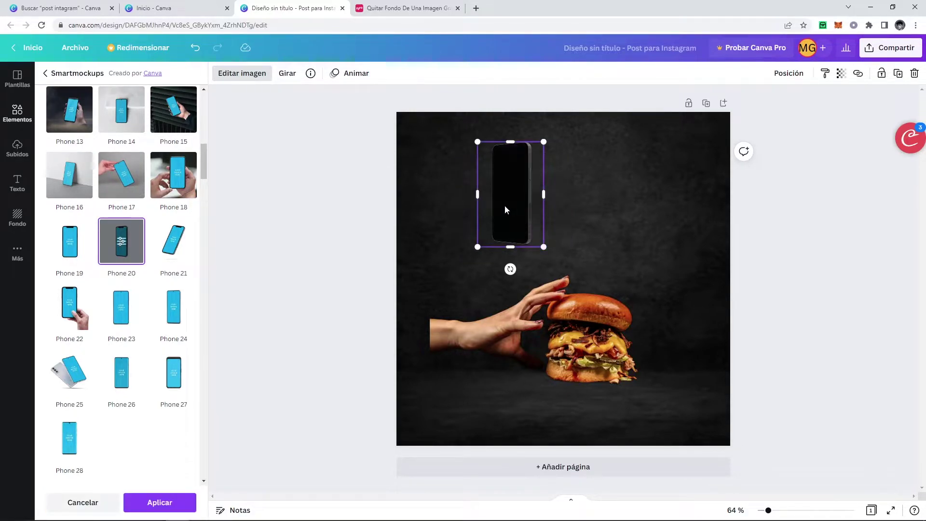
Enlarge the phone mockup to about 421 wide by 665 high.
drag(544, 247, 607, 347)
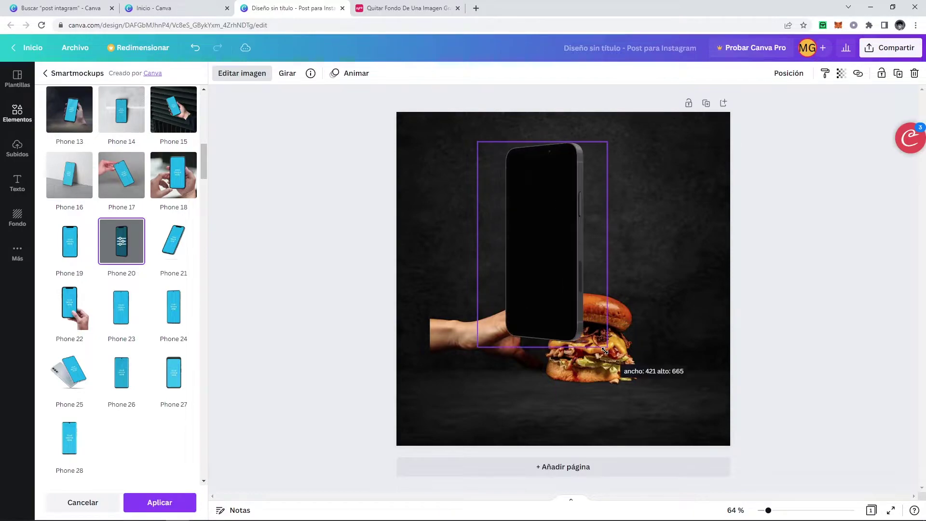
right_click(559, 251)
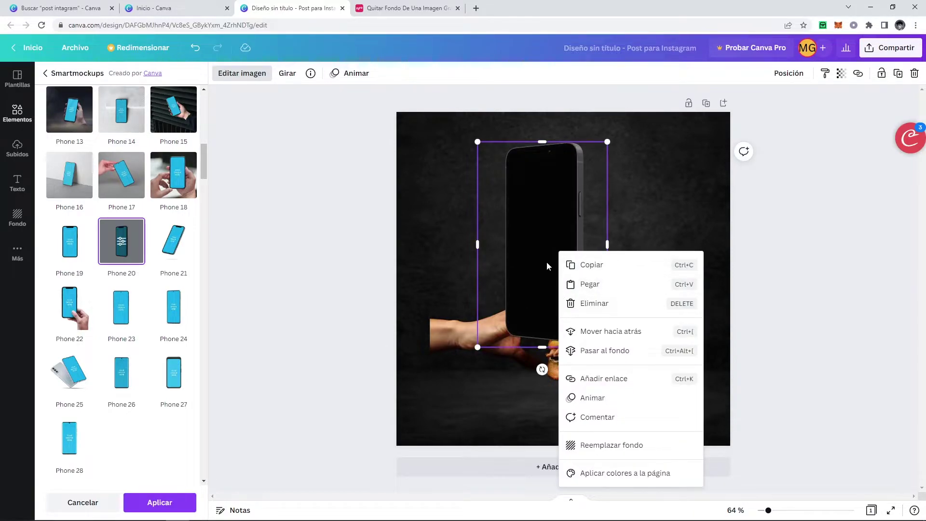
click(538, 207)
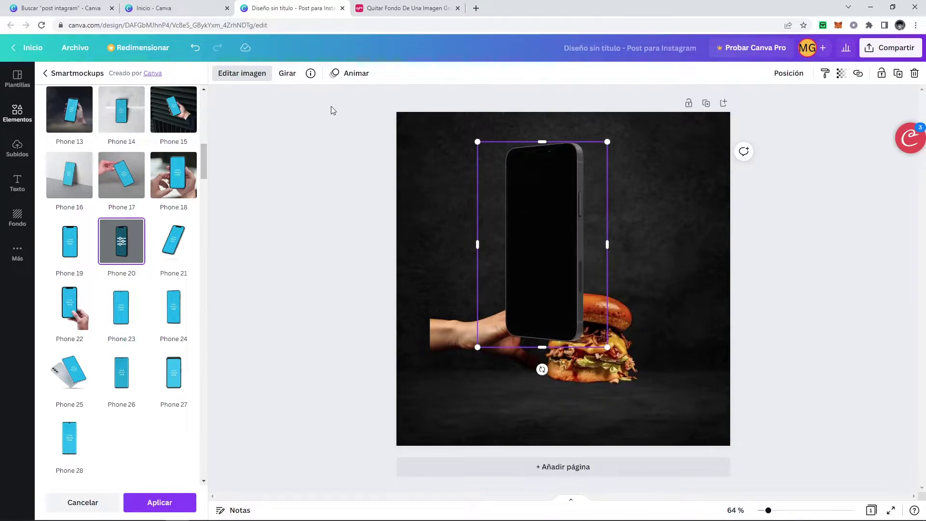
Flip the phone mockup horizontally and move it to the page's left edge, over the wrist.
click(290, 77)
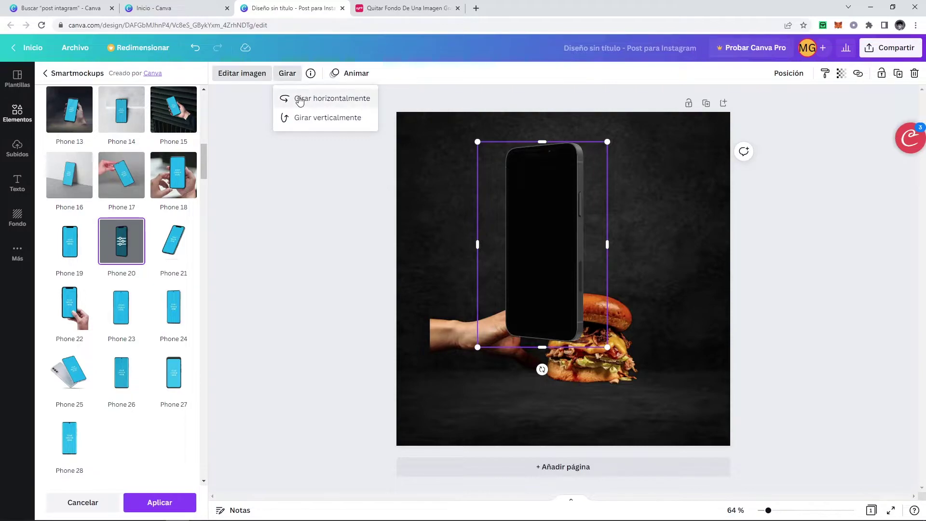
click(300, 100)
drag(527, 244, 444, 307)
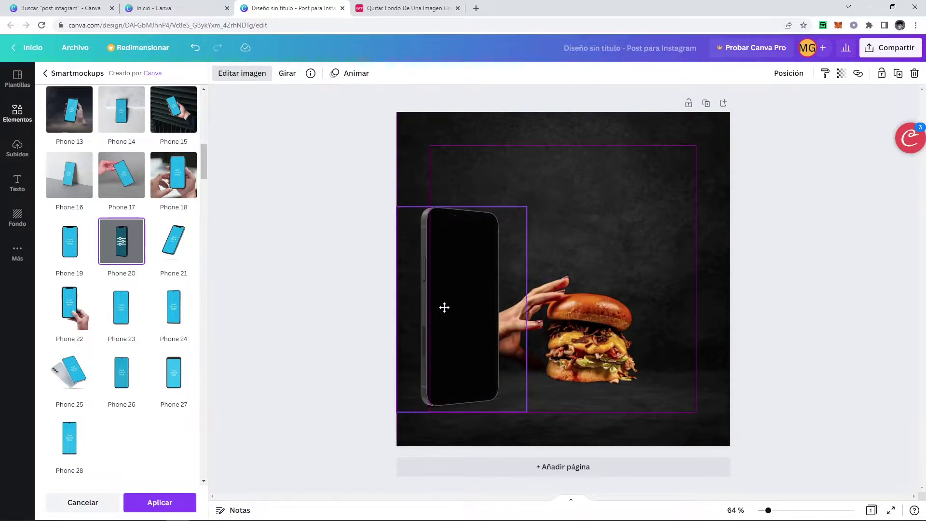
Bring the hand-and-burger image in front of the phone mockup.
click(547, 292)
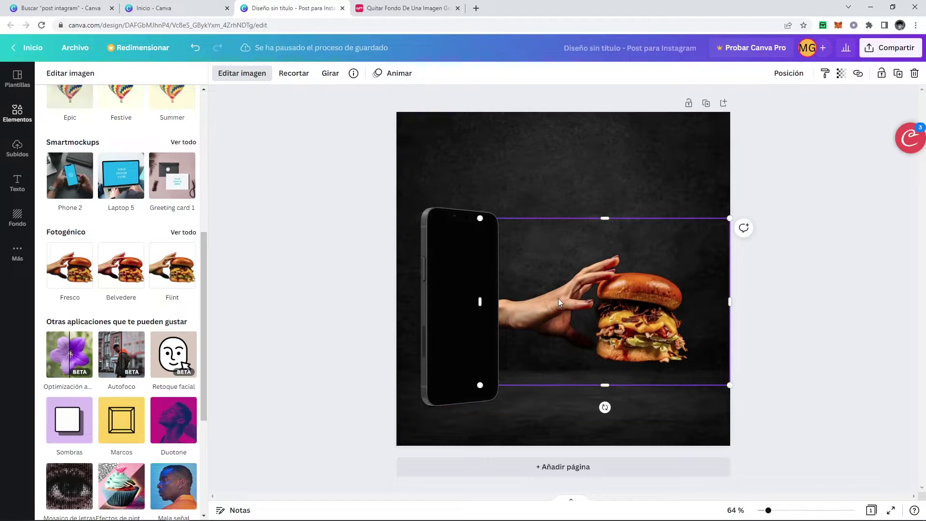
right_click(558, 302)
click(581, 380)
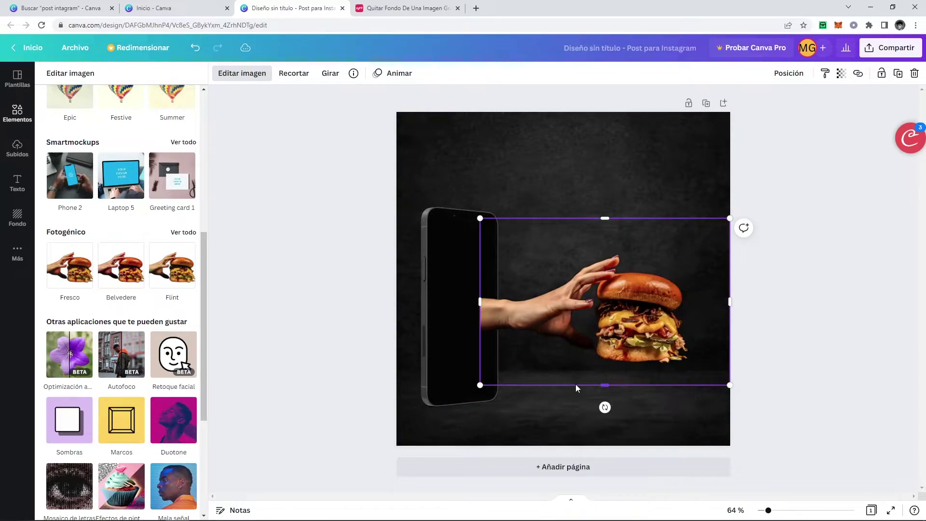
Position the hand-and-burger image so the arm reaches out of the phone's screen, with the burger on the dark floor.
drag(519, 317, 466, 317)
click(831, 312)
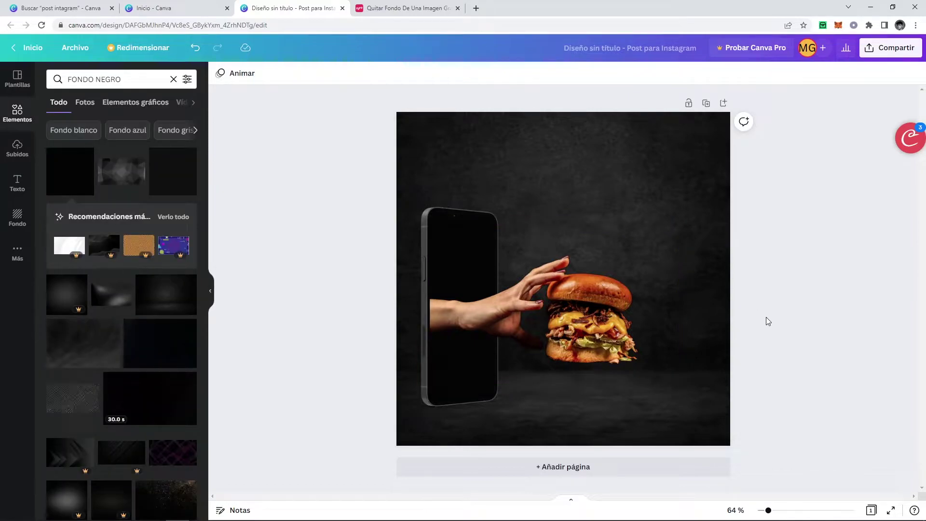
click(511, 275)
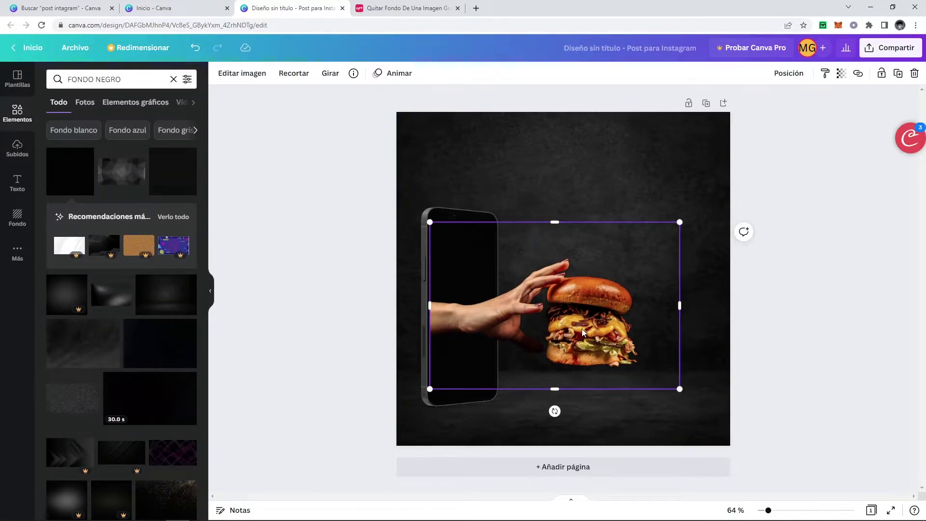
drag(584, 323, 584, 341)
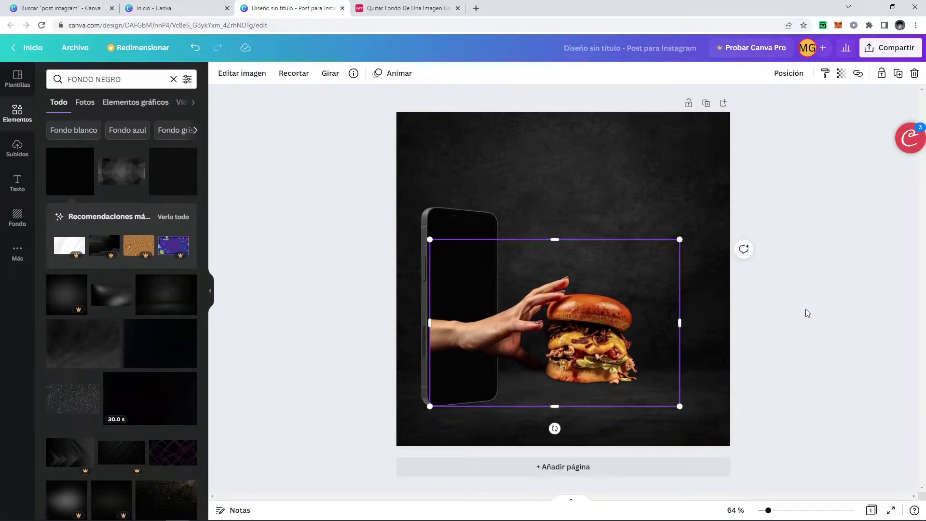
click(808, 311)
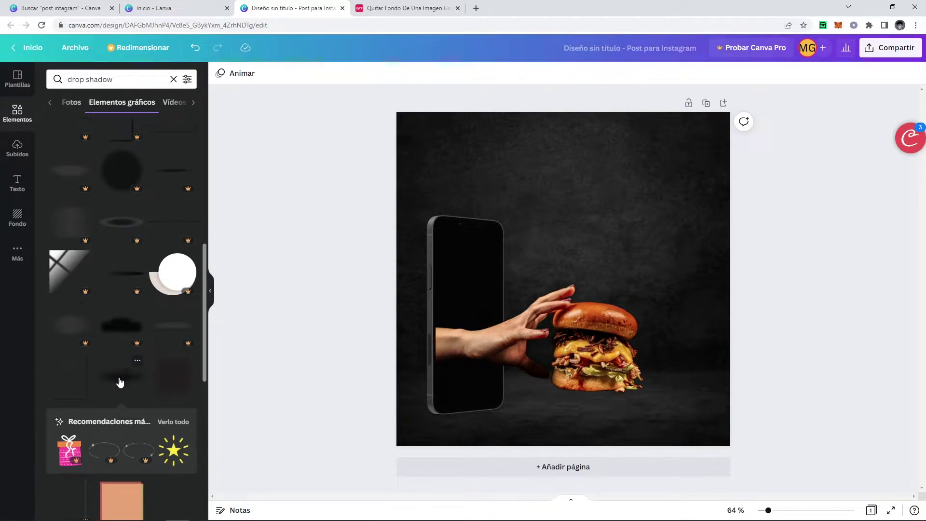
Add a soft elliptical shadow from the "drop shadow" graphics above the phone and shrink it to about half its width.
drag(119, 378, 520, 179)
drag(548, 255, 565, 203)
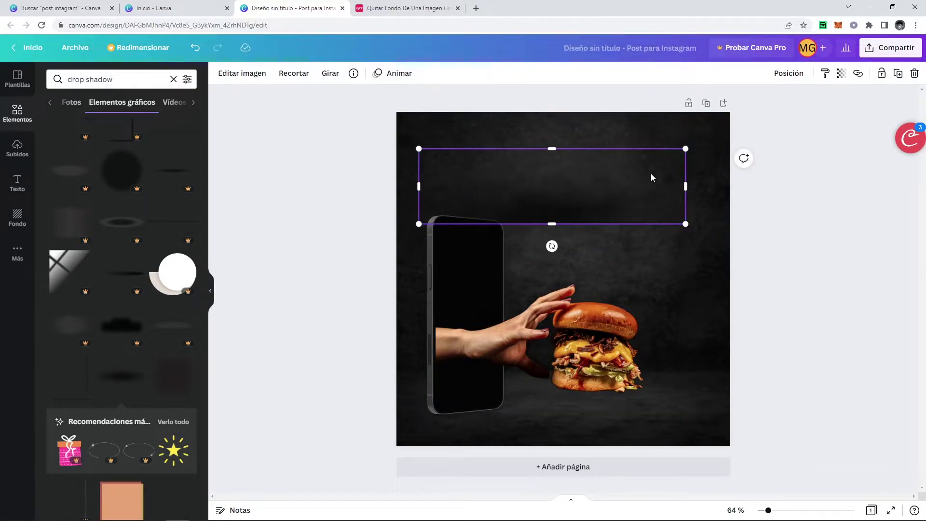
drag(687, 225, 562, 190)
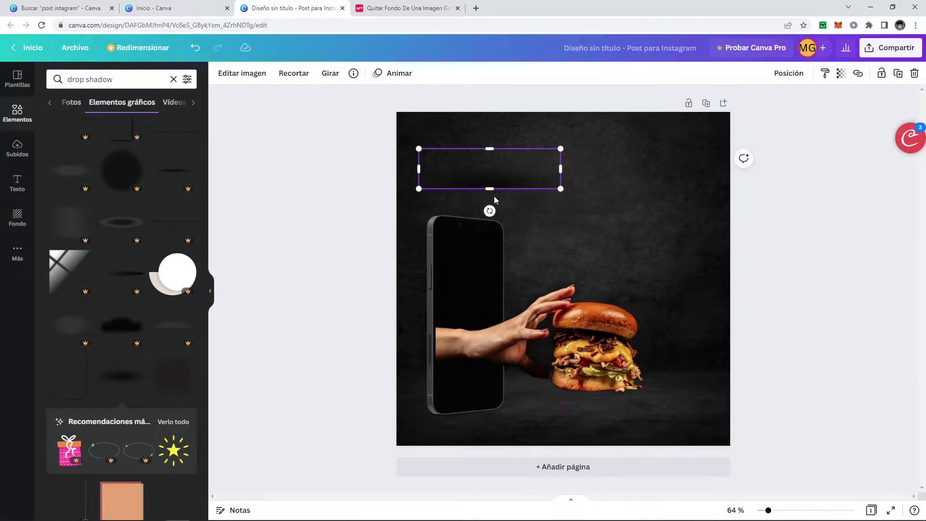
Rotate the soft shadow upright and place it over the wrist, along the inner edge of the phone's screen.
drag(484, 201, 440, 331)
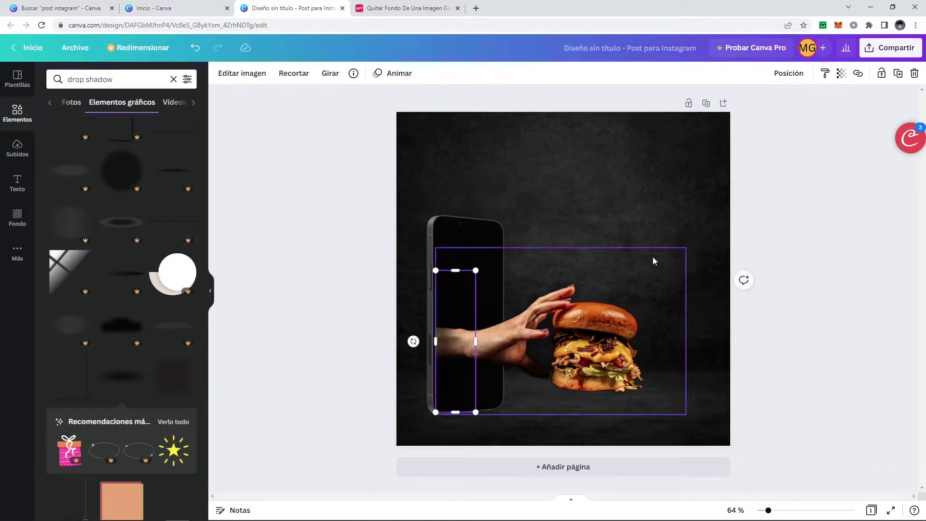
double_click(687, 245)
key(Escape)
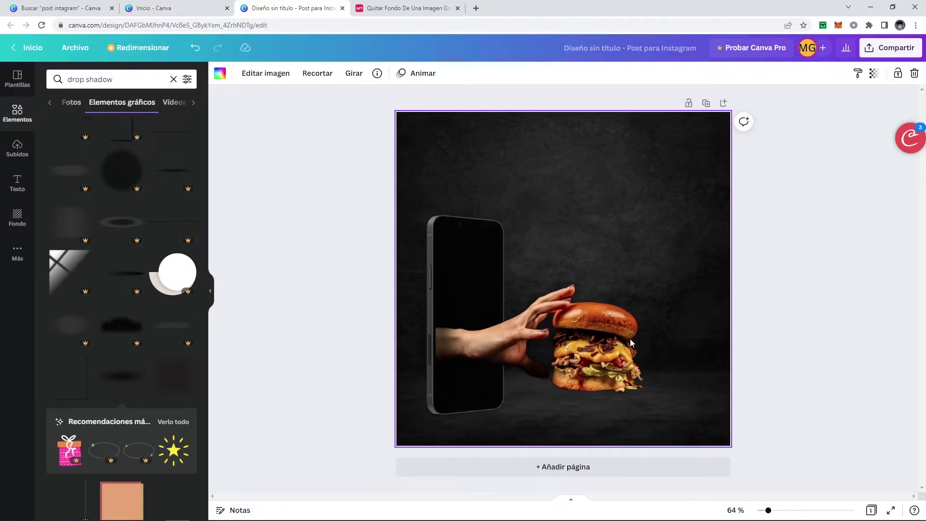
click(454, 352)
click(626, 169)
Add the yellow "HUGE SALE" font combination to the upper part of the design.
click(18, 182)
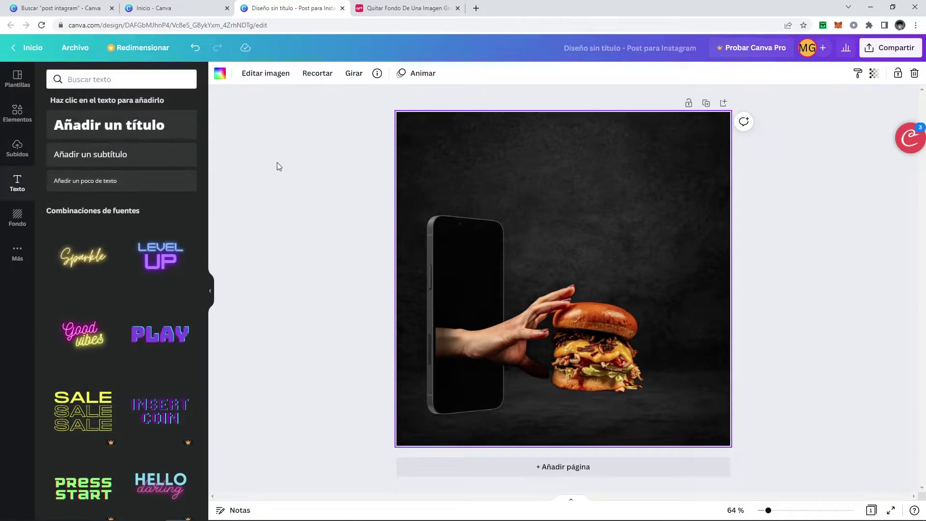
scroll(101, 175, down, 5)
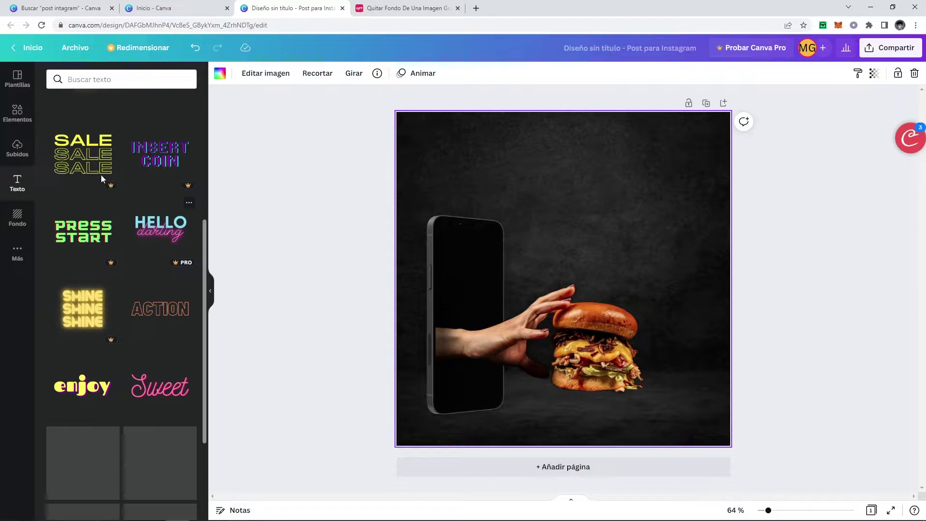
scroll(102, 232, down, 12)
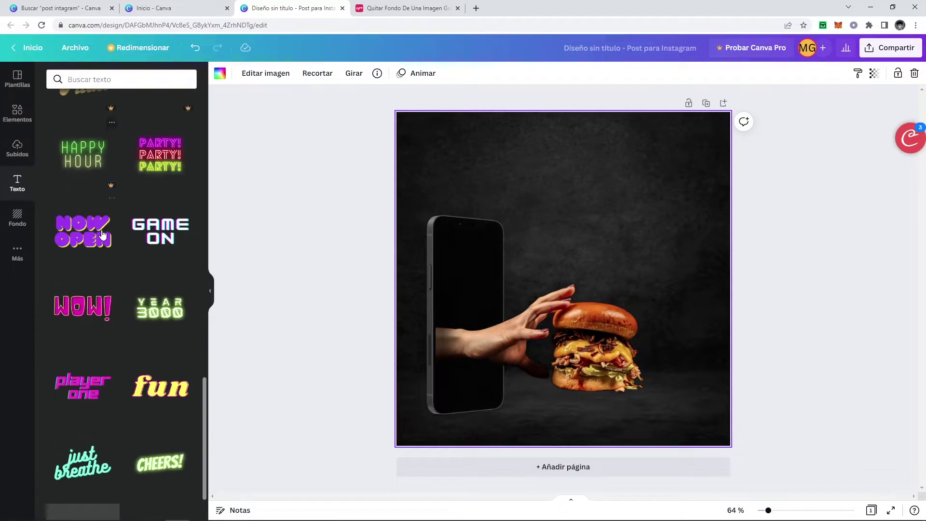
scroll(130, 236, down, 8)
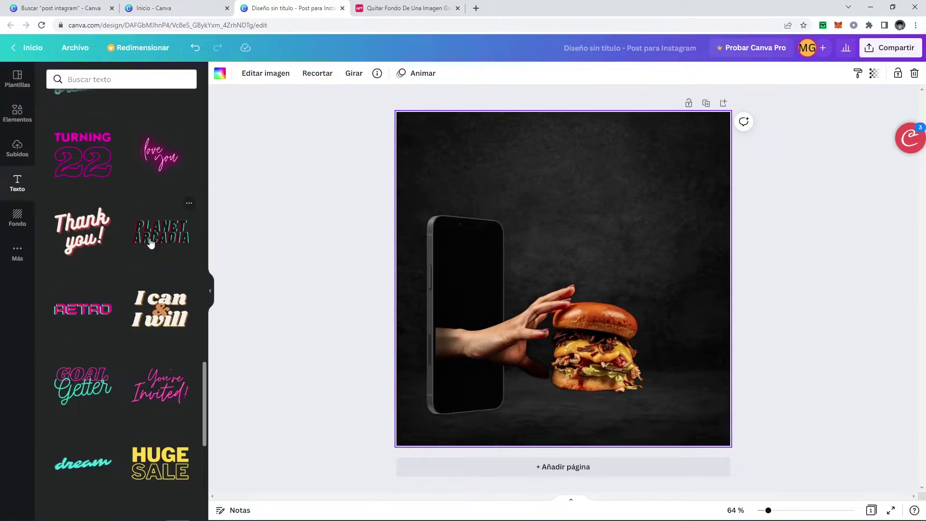
scroll(151, 244, down, 3)
drag(163, 344, 520, 198)
click(526, 196)
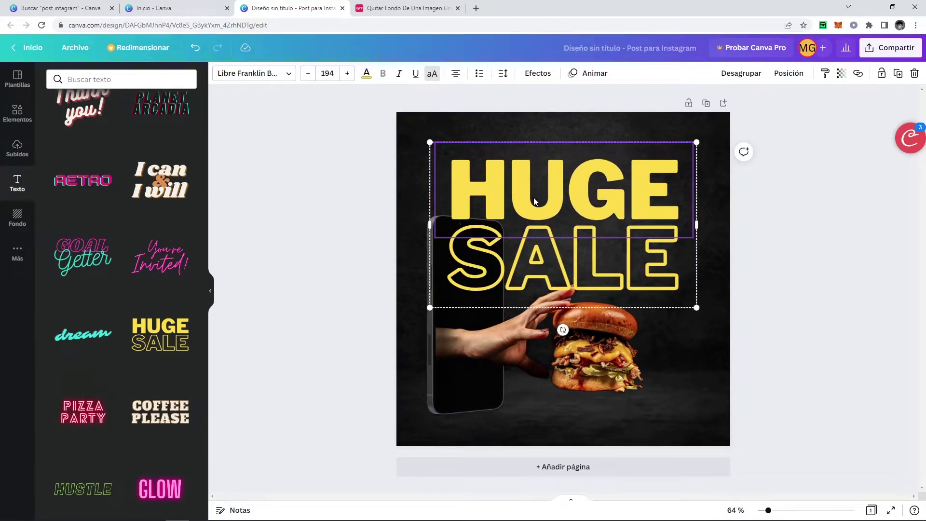
Replace "HUGE" with "PEDIDOS" and reduce its font size to 126 so the word fits on one line.
double_click(533, 201)
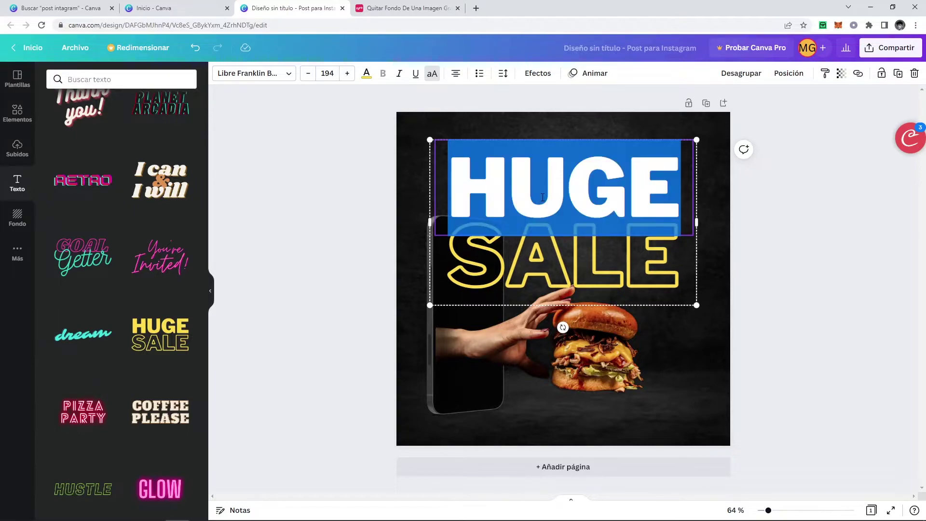
key(BackSpace)
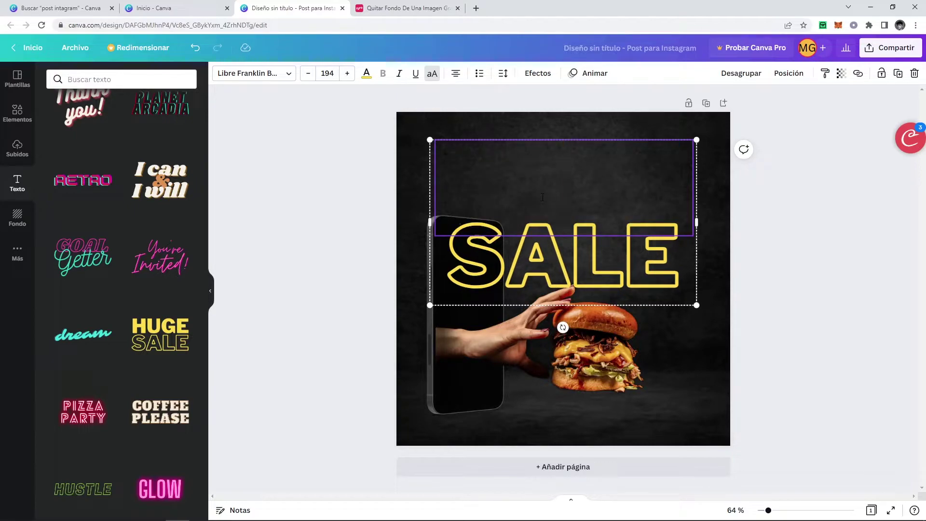
text(PEDIDOS)
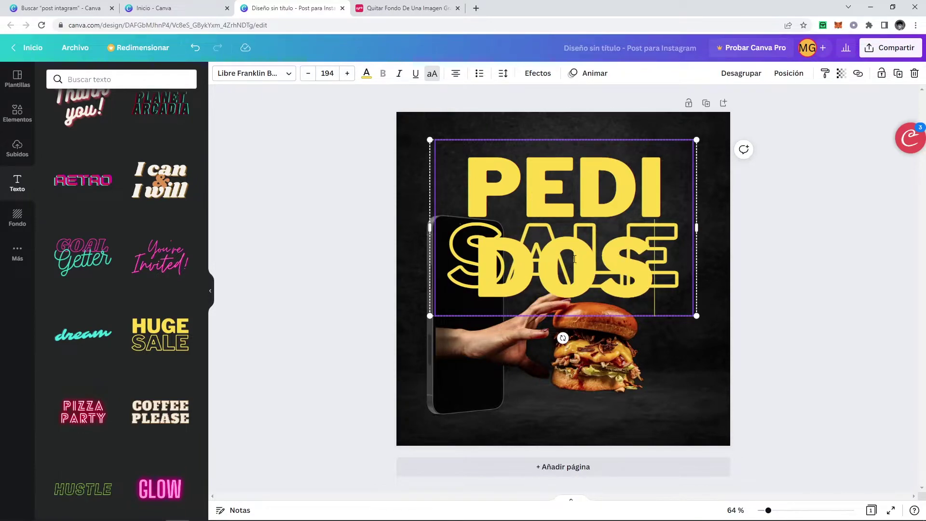
key(shift+Home)
click(459, 181)
key(ctrl+a)
click(305, 76)
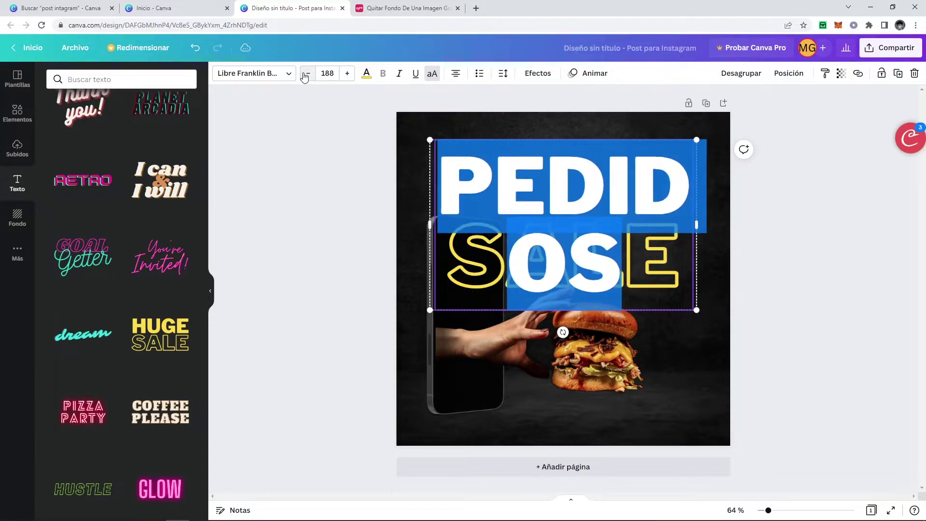
click(305, 76)
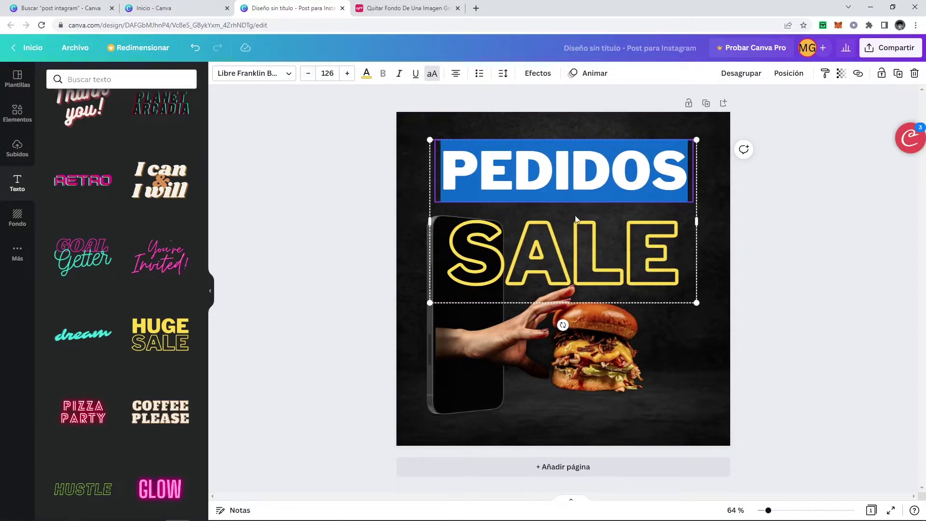
Replace the outlined "SALE" text with "A DOMICILIO" and set its font size to 100.
click(579, 260)
click(578, 260)
text(A DOMIC)
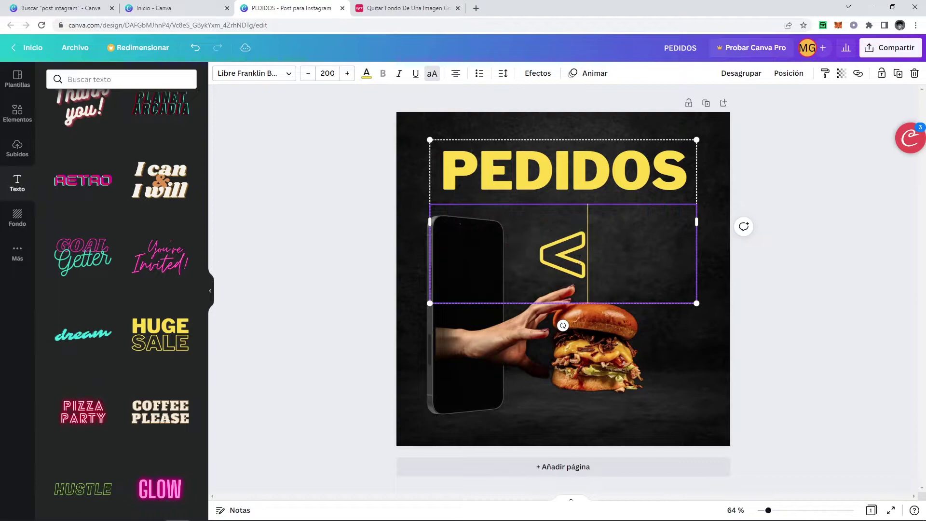
text(ILIO)
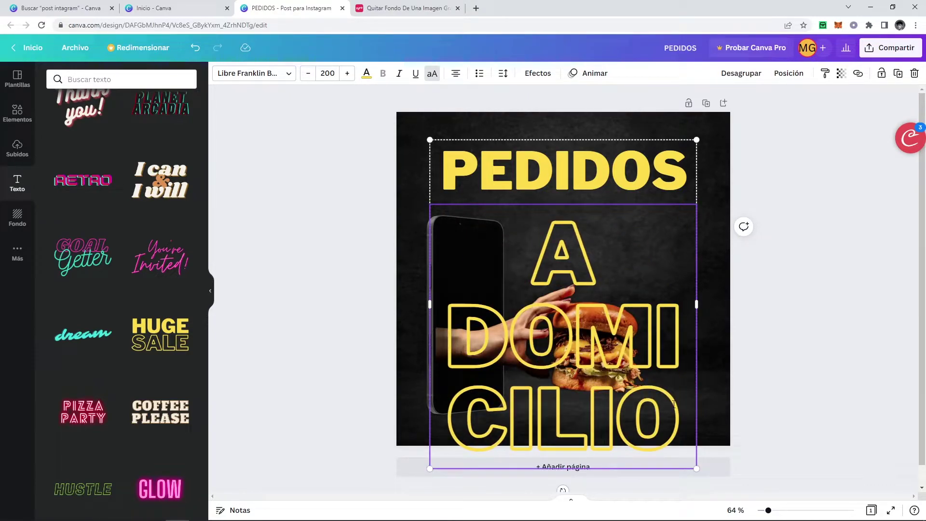
key(ctrl+a)
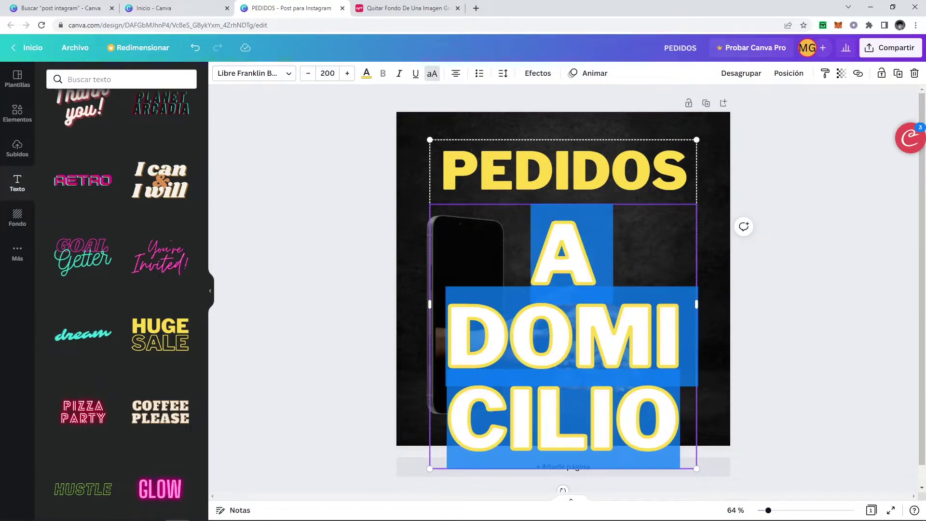
click(330, 73)
text(100)
key(Return)
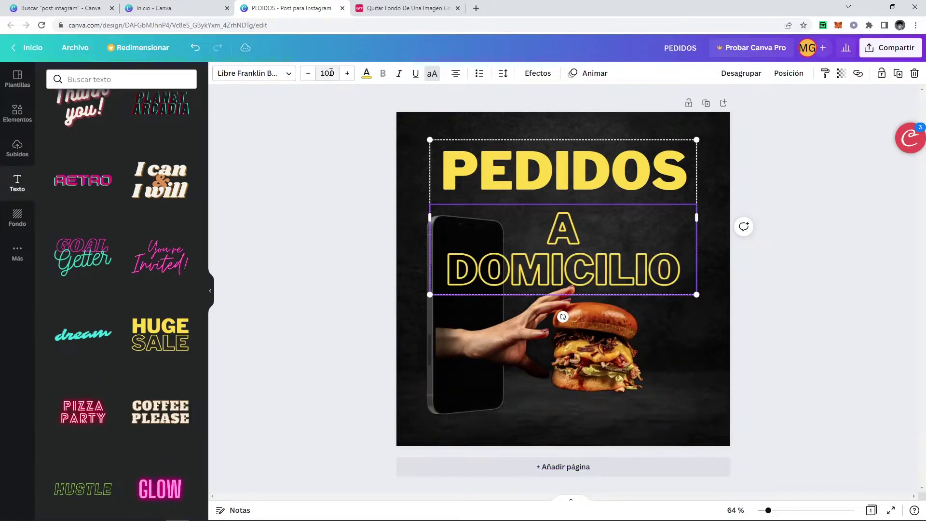
Left-align the outlined "A DOMICILIO" text and delete it from beneath "PEDIDOS".
click(611, 225)
key(ctrl+a)
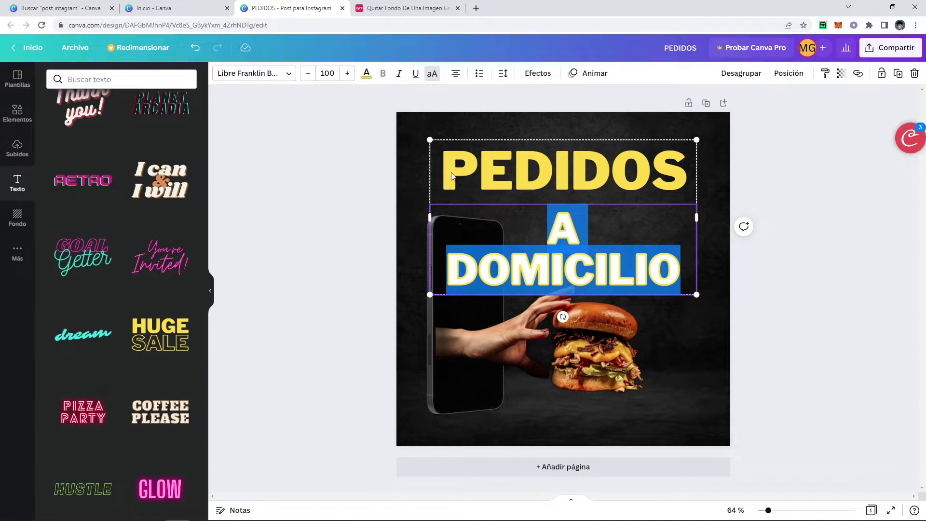
click(456, 74)
drag(664, 270, 430, 270)
drag(418, 229, 440, 226)
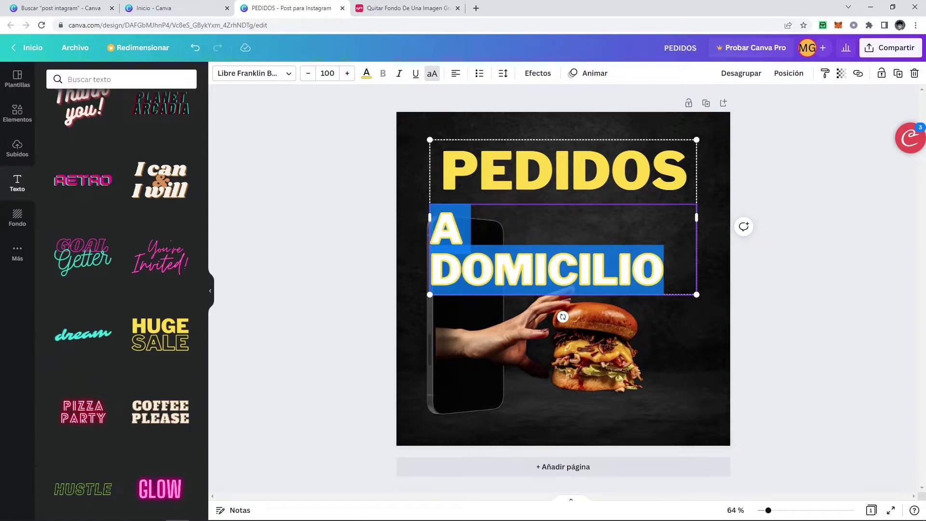
key(BackSpace)
click(844, 349)
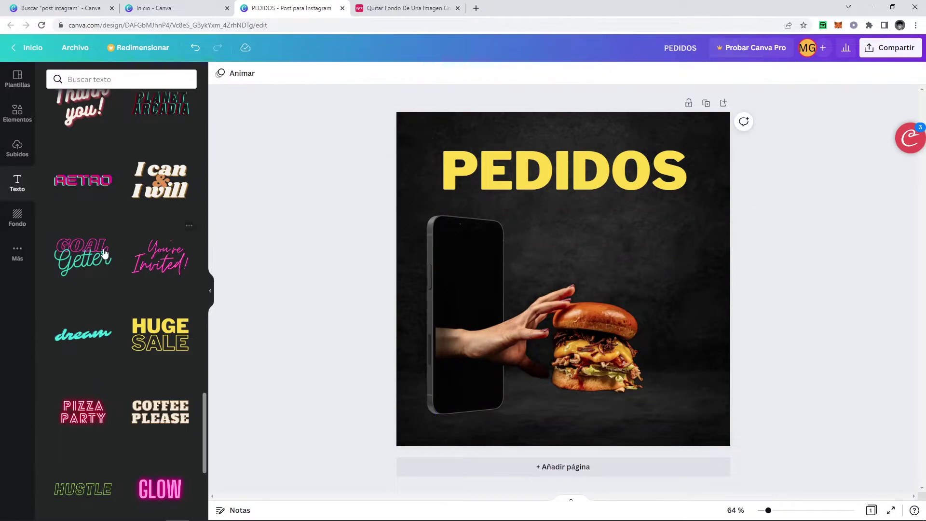
Add another "HUGE SALE" font combination below "PEDIDOS" and clear its "HUGE" line.
click(129, 328)
click(557, 257)
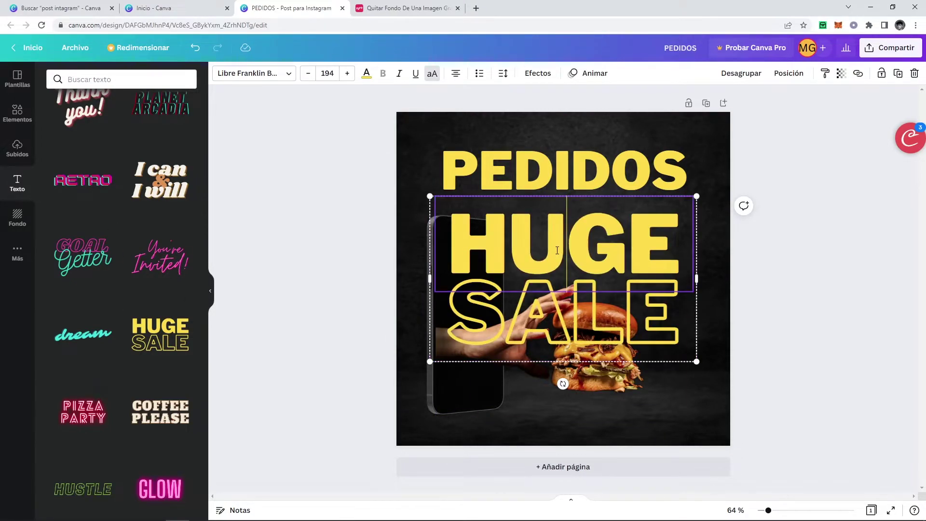
double_click(557, 256)
key(BackSpace)
Replace the outlined "SALE" text with "DOMICILIO", without a leading "A", and move it slightly up.
double_click(527, 322)
key(BackSpace)
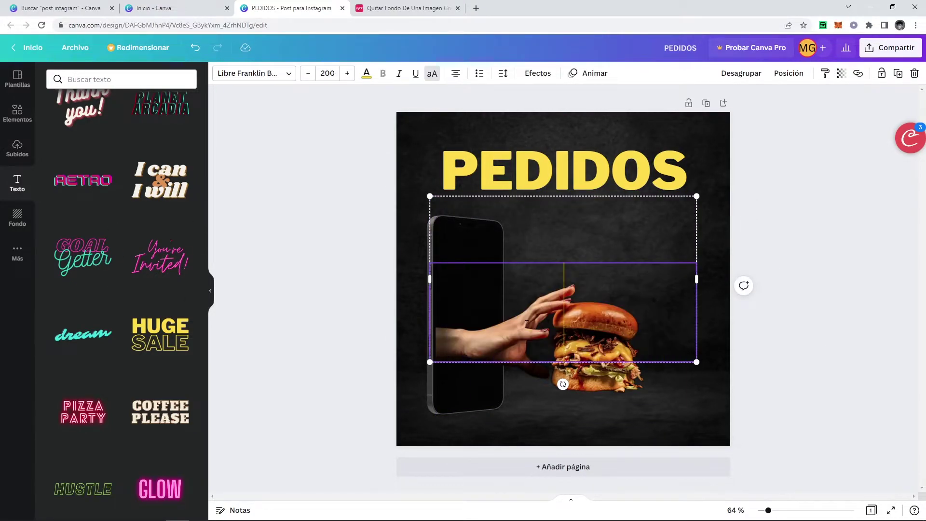
text(A DOMICI)
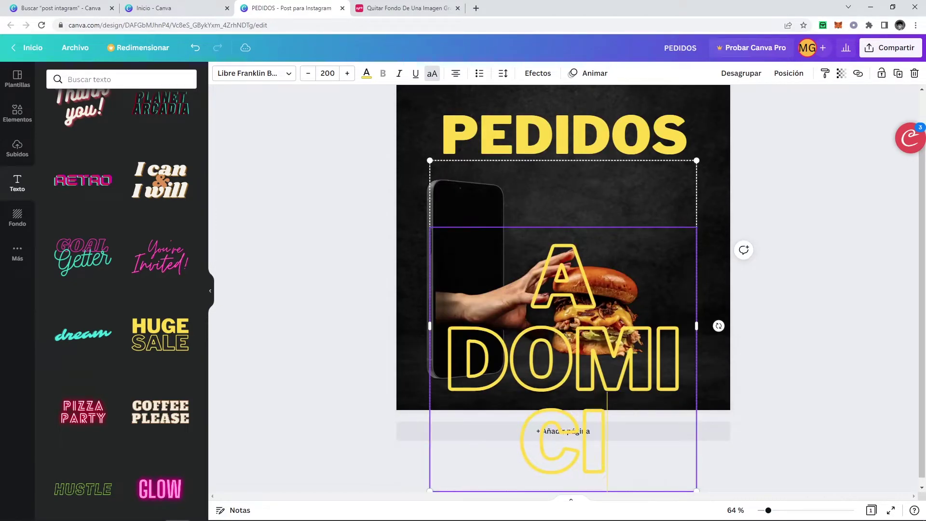
text(LIO)
click(592, 271)
key(BackSpace)
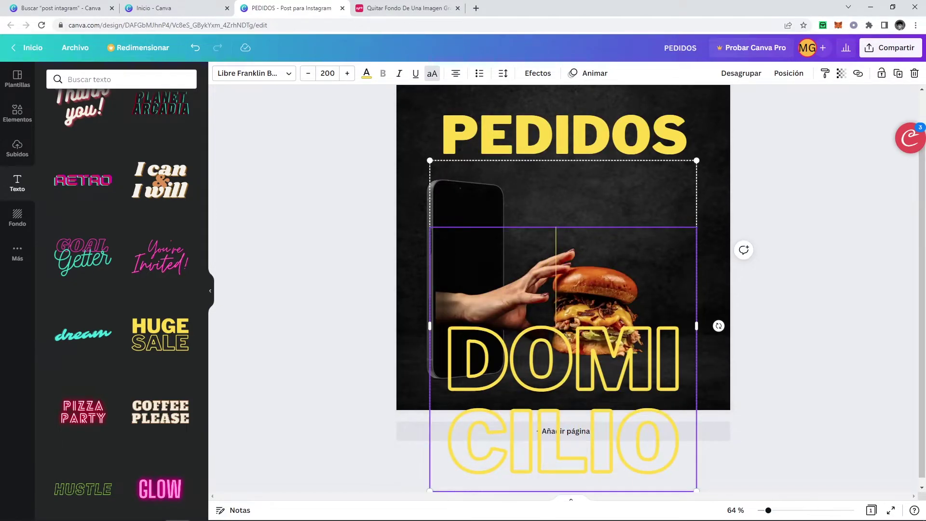
key(Delete)
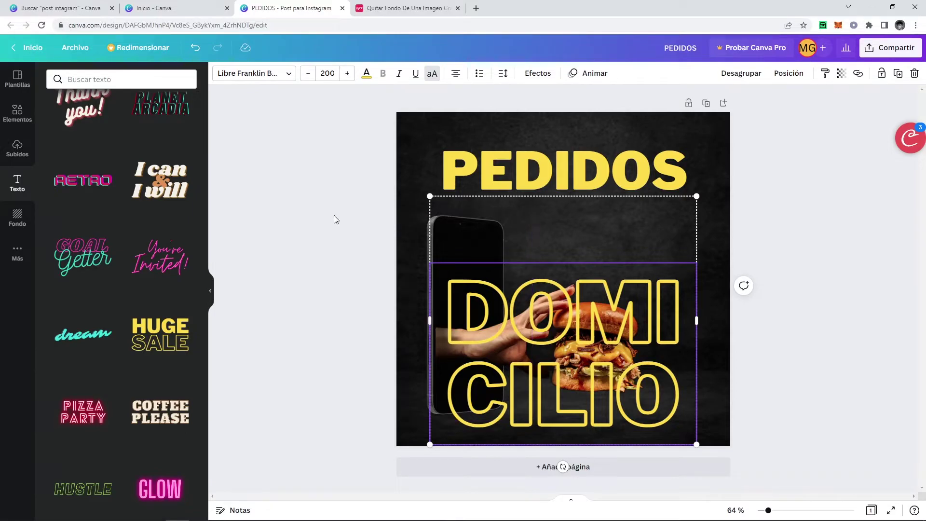
mouse_move(580, 301)
mouse_down()
mouse_move(564, 253)
mouse_move(578, 294)
mouse_up()
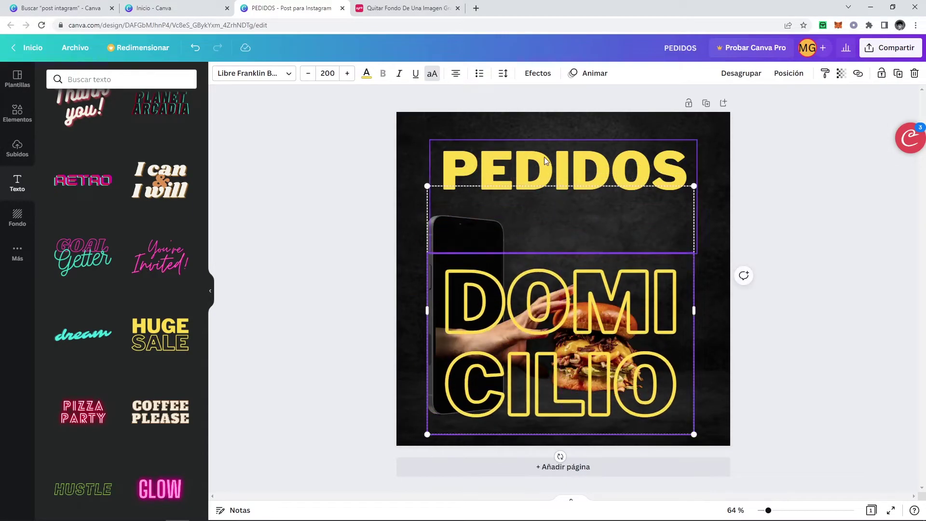
Add "A" after "PEDIDOS" in the solid title and widen its text box slightly.
click(544, 157)
click(645, 179)
click(677, 176)
text(A)
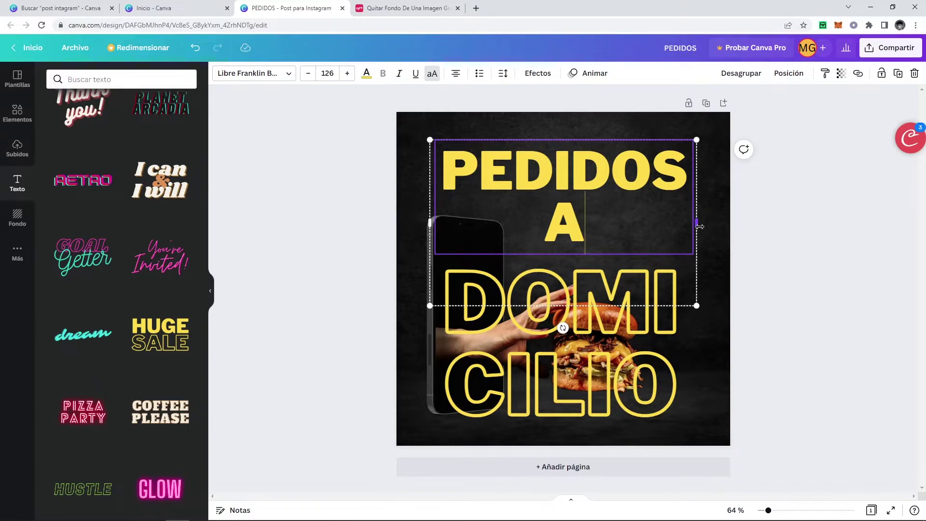
drag(699, 226, 706, 226)
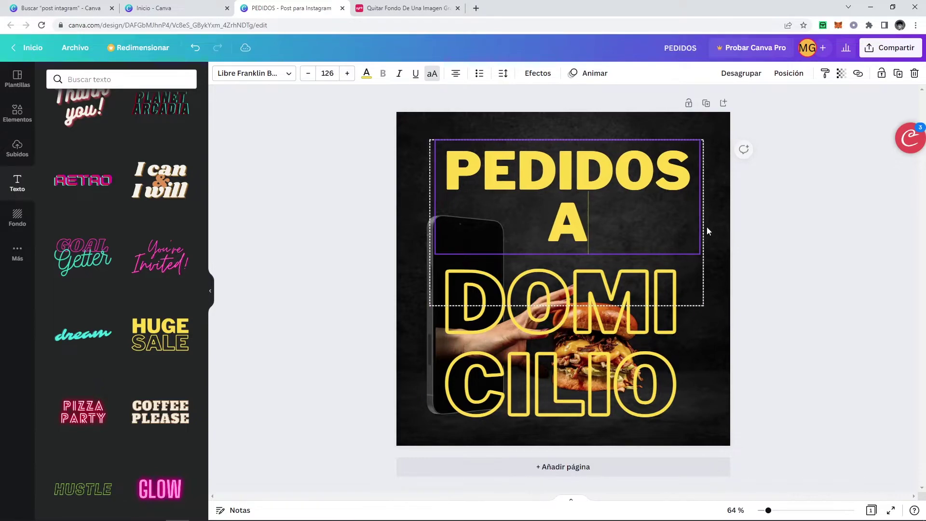
Reduce the font size of "PEDIDOS A" until it fits on one line, and move "DOMICILIO" directly beneath it.
key(ctrl+a)
click(304, 79)
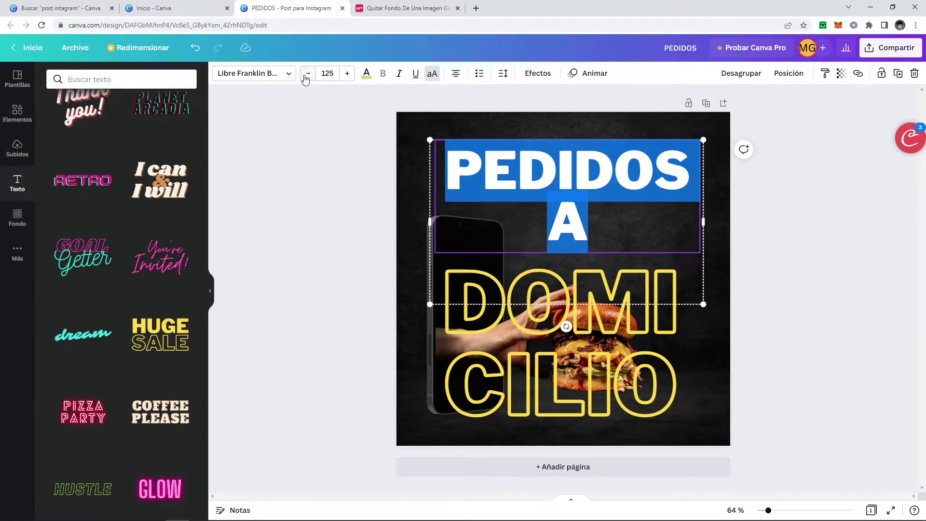
click(304, 78)
click(304, 78)
click(305, 79)
click(305, 79)
click(306, 79)
click(305, 79)
click(305, 79)
click(304, 78)
click(304, 79)
click(304, 78)
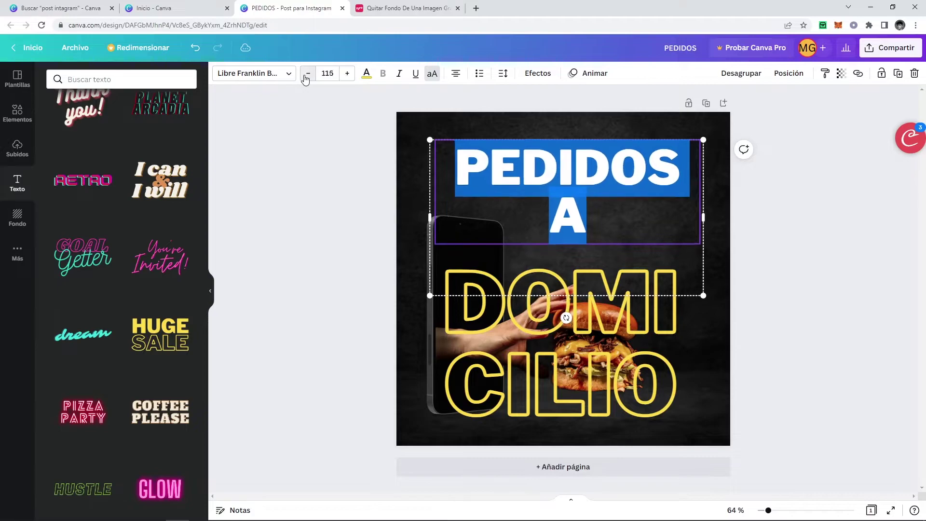
click(304, 78)
click(305, 78)
click(305, 79)
click(305, 79)
double_click(305, 78)
drag(632, 423, 640, 361)
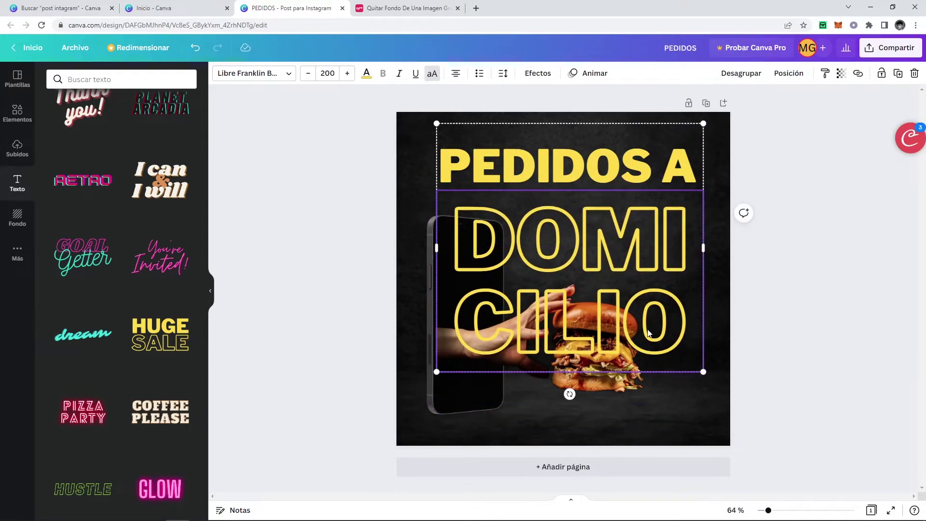
double_click(668, 325)
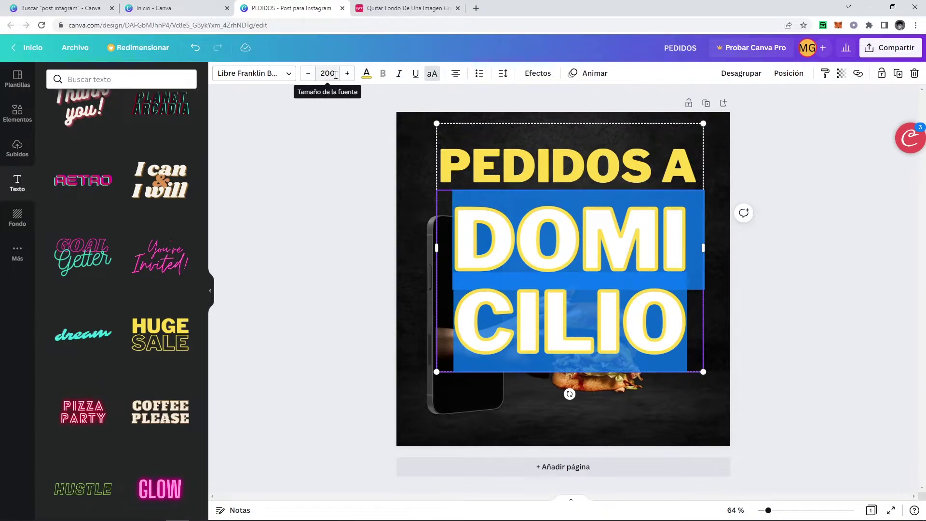
key(Delete)
key(Escape)
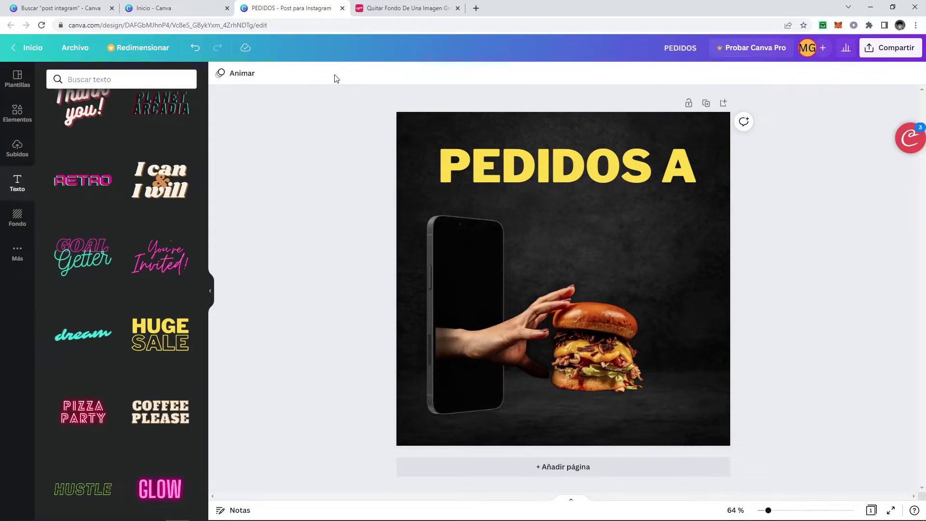
key(ctrl+z)
Reduce the font size of "DOMICILIO" below 150 until the word fits on one line under "PEDIDOS A".
double_click(532, 277)
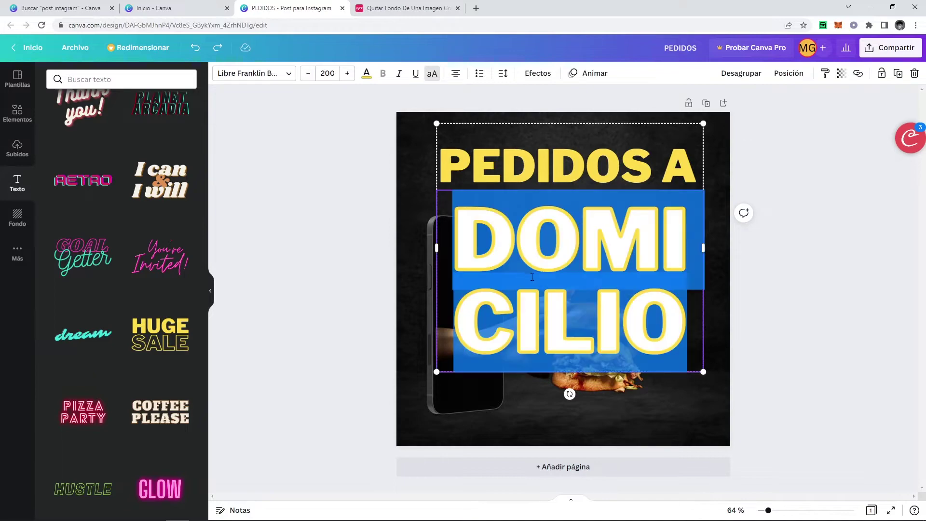
click(338, 75)
click(324, 73)
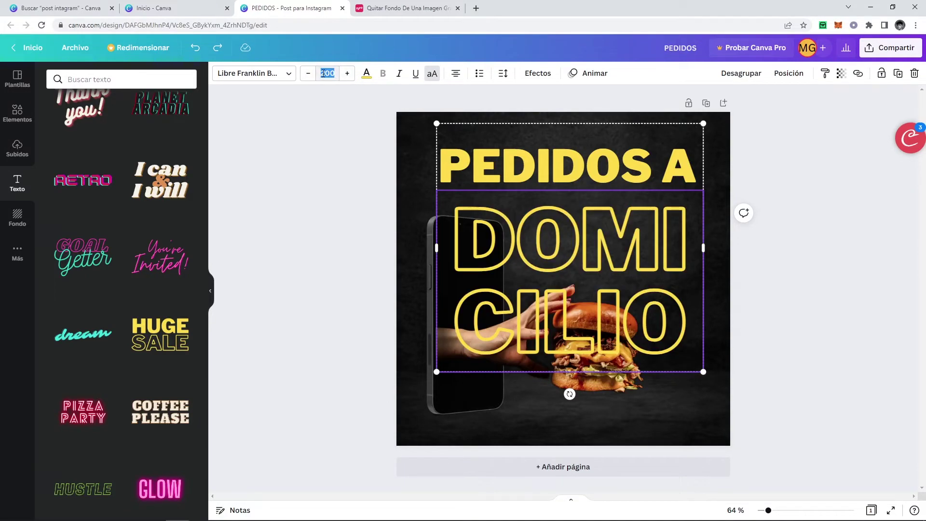
key(Return)
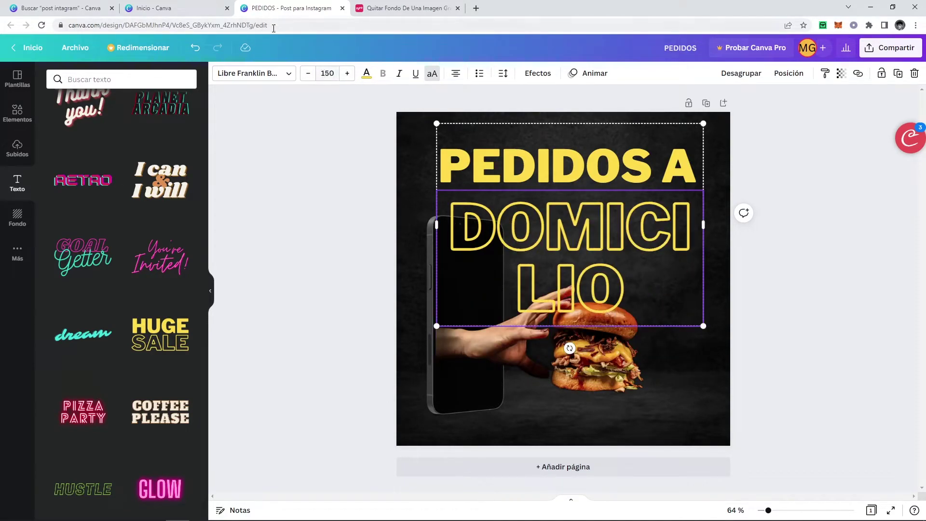
click(331, 73)
click(337, 349)
Move the phone mockup and the hand-and-burger image together slightly to the right to centre them under the title.
click(429, 243)
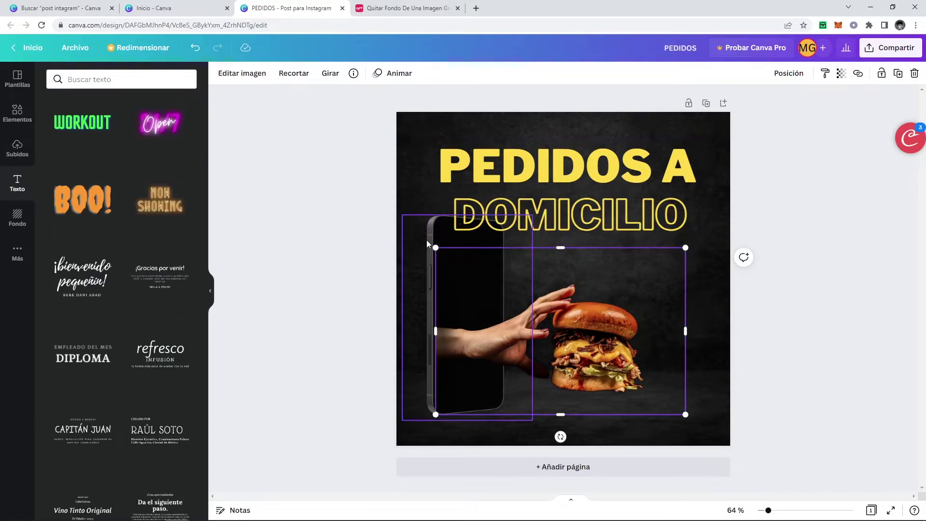
shift+click(426, 240)
drag(463, 356, 479, 343)
click(875, 299)
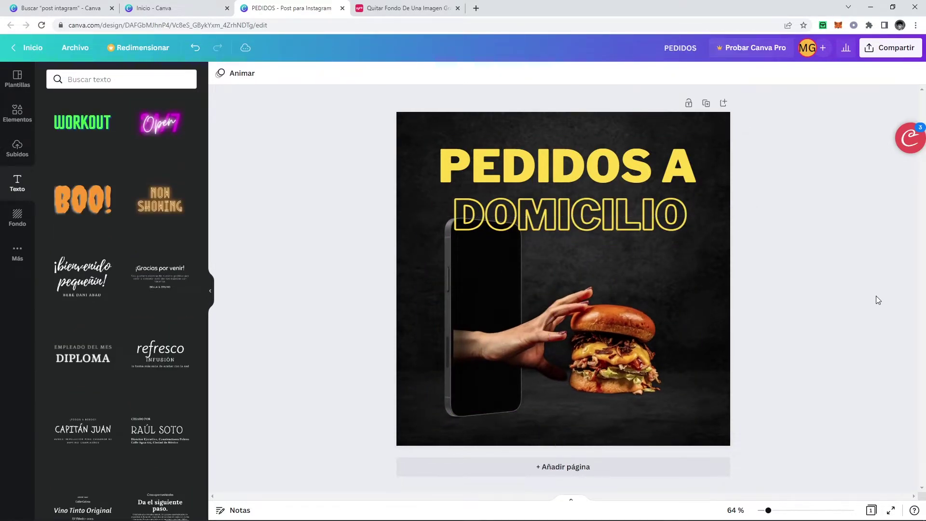
Add the soft elliptical shadow from the "drop shadow" graphics to the page near the base of the phone and burger.
click(15, 147)
click(14, 111)
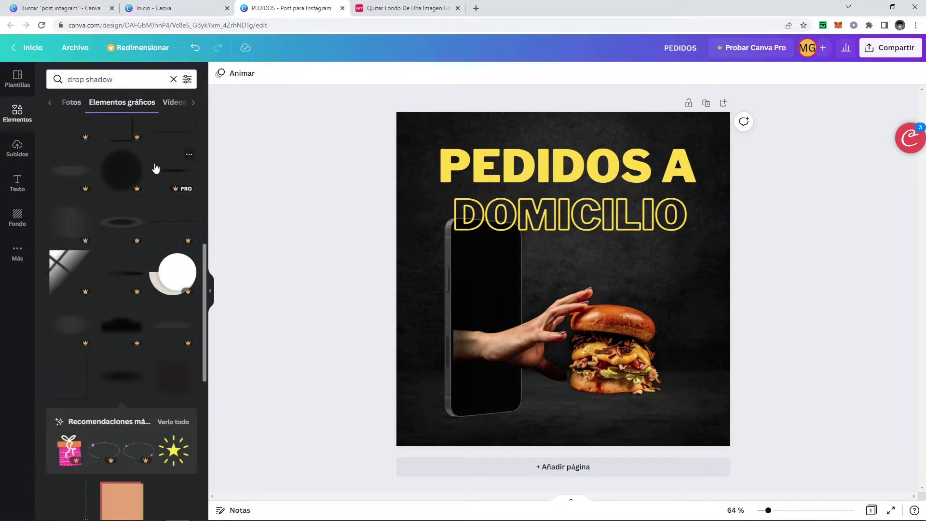
drag(116, 371, 536, 378)
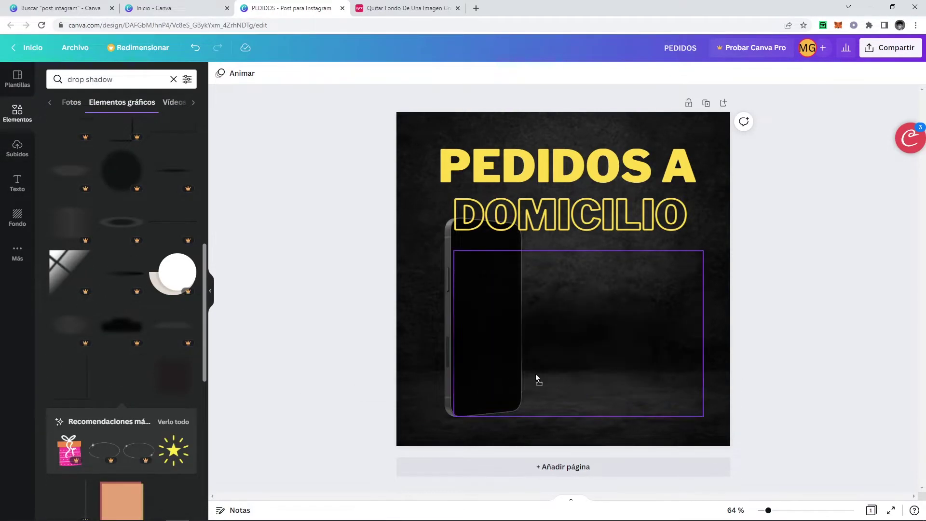